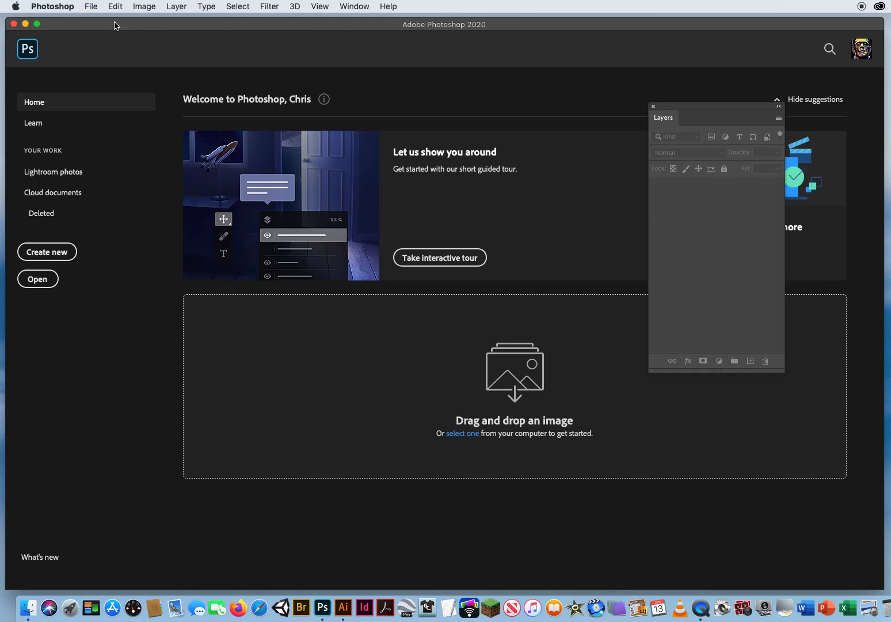
In the Open dialog, browse to the 6 Ferndale Cemetery Pano folder and select Ferndale Cemetery.jpg
click(93, 7)
click(97, 31)
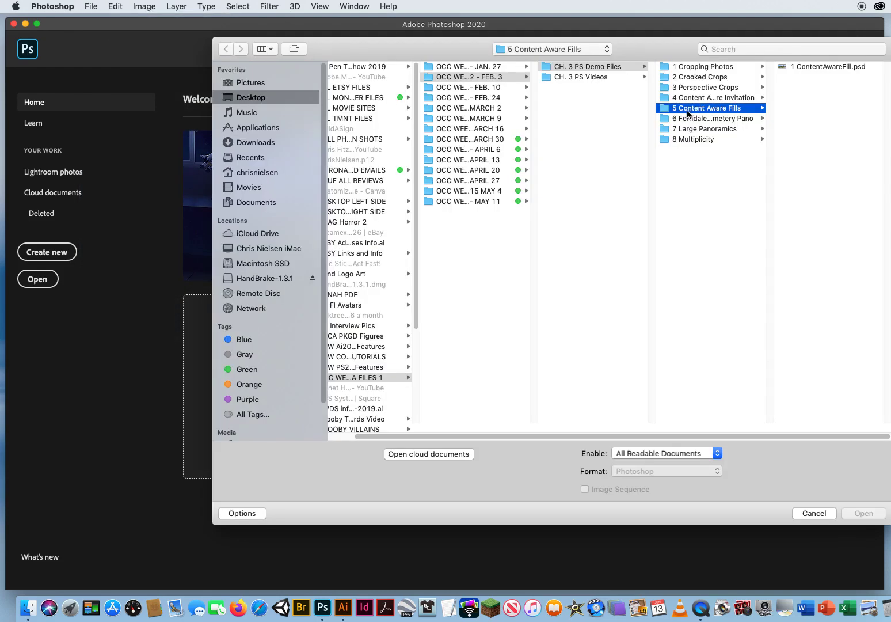
click(689, 120)
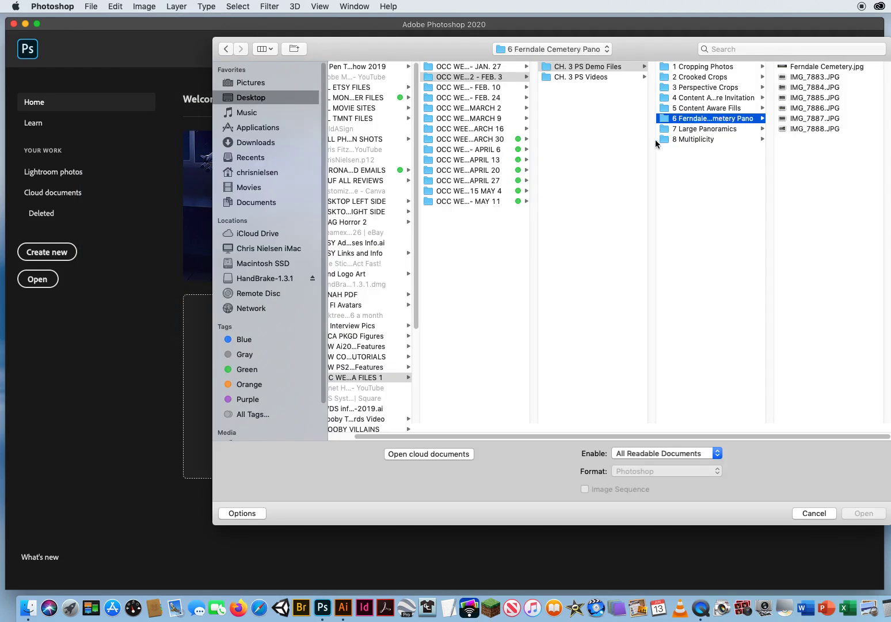
click(799, 67)
drag(665, 44, 547, 39)
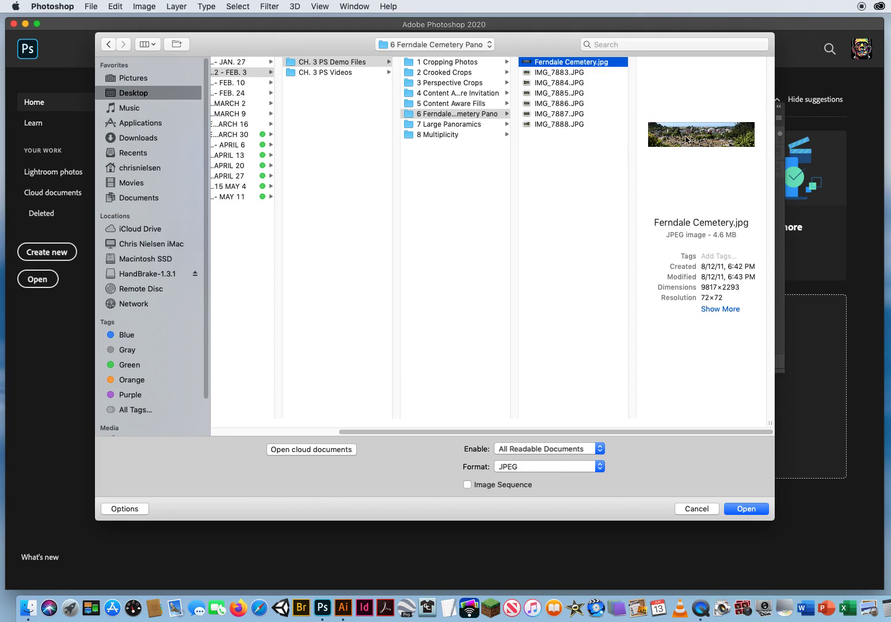
Preview photos IMG_7883 through IMG_7888, then cancel the Open dialog without opening anything
click(588, 71)
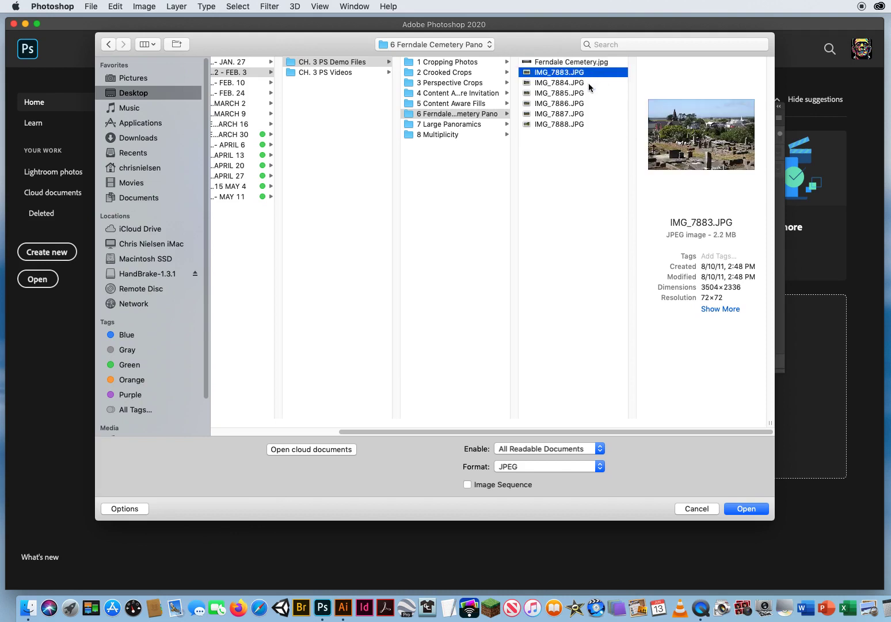
click(588, 83)
click(585, 92)
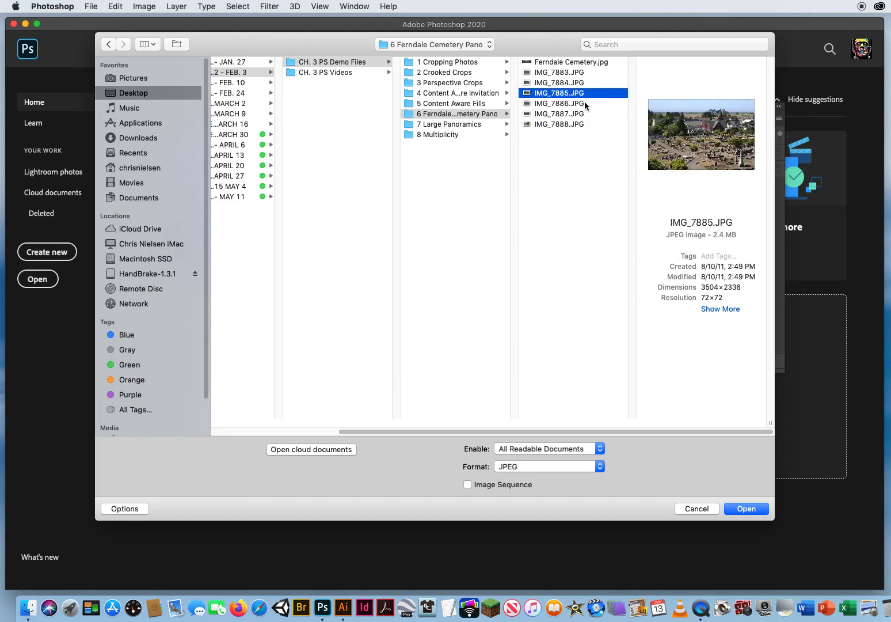
click(583, 103)
click(572, 114)
click(563, 124)
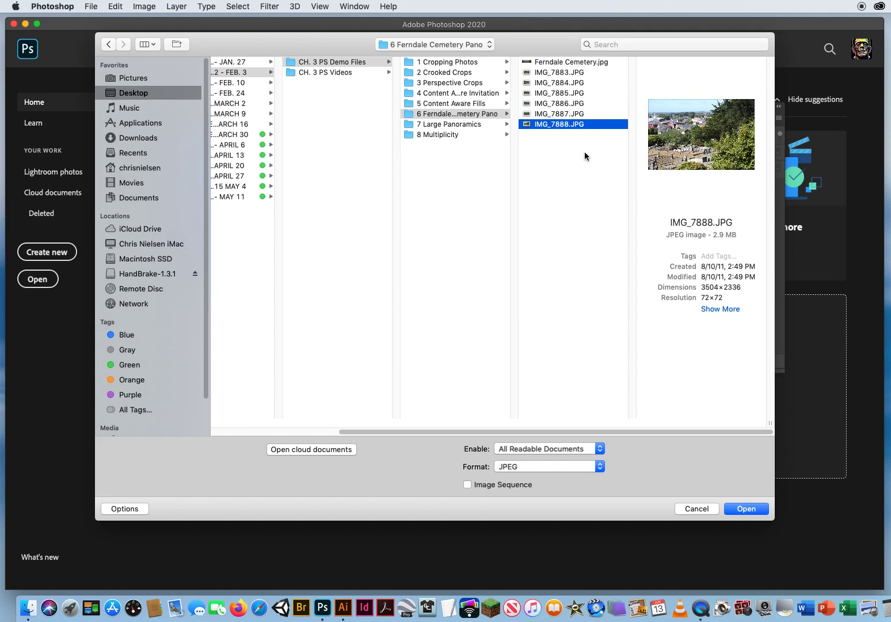
click(697, 509)
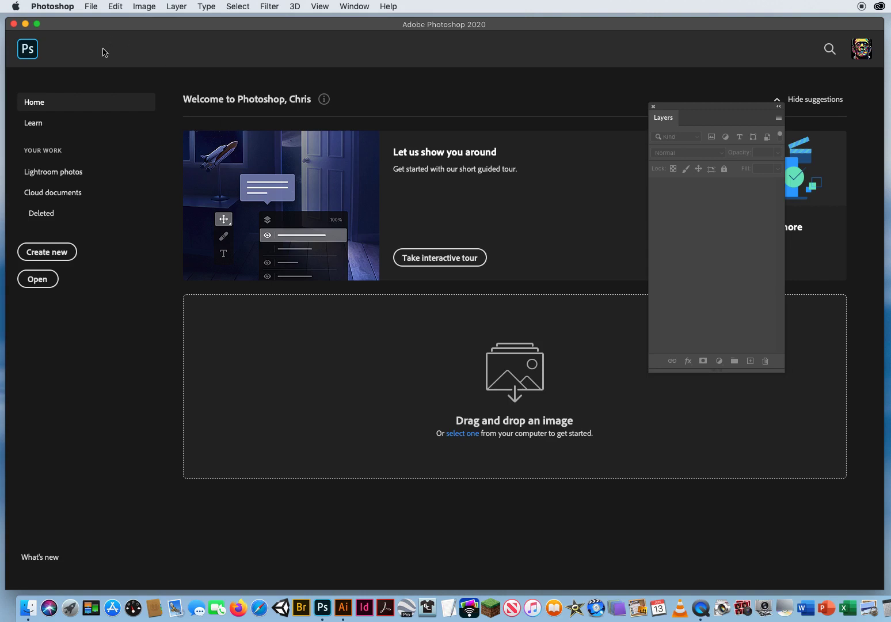
Launch Bridge with File > Browse in Bridge and switch it to the Essentials workspace
click(91, 6)
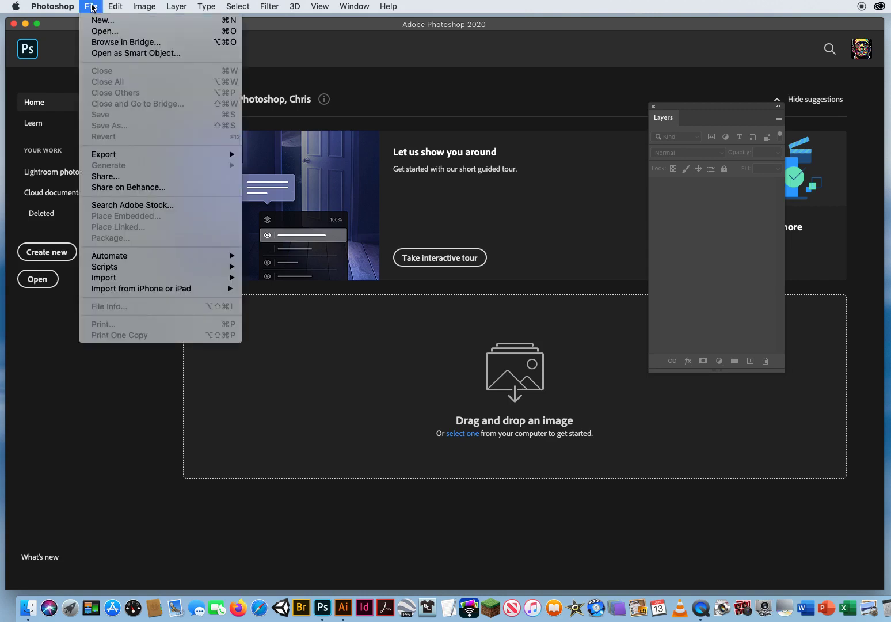
click(99, 44)
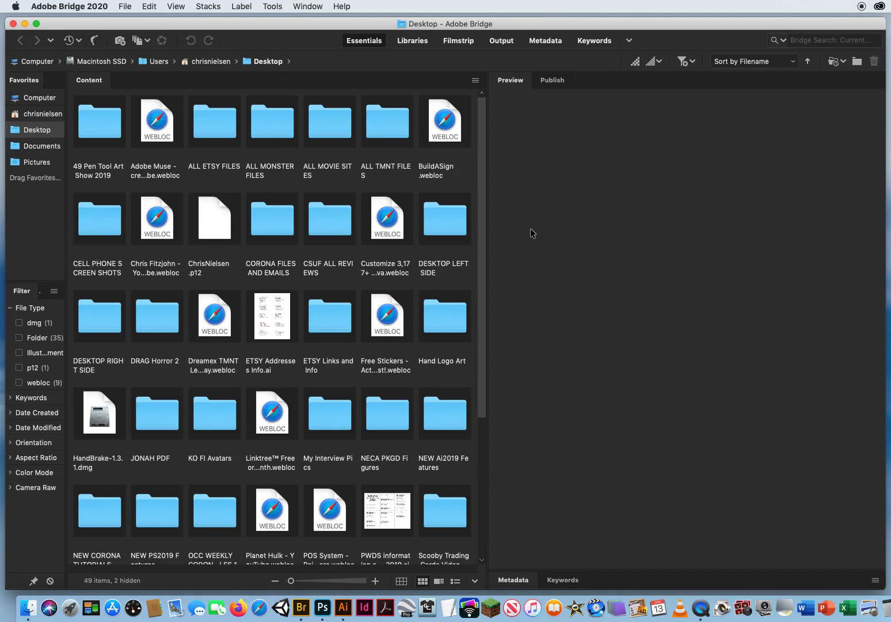
click(309, 7)
mouse_move(310, 25)
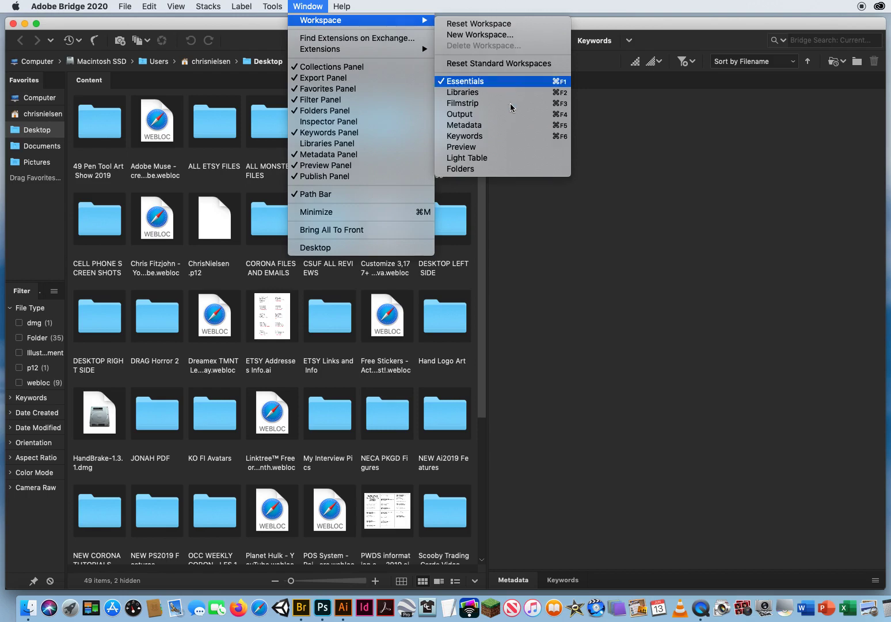
click(499, 82)
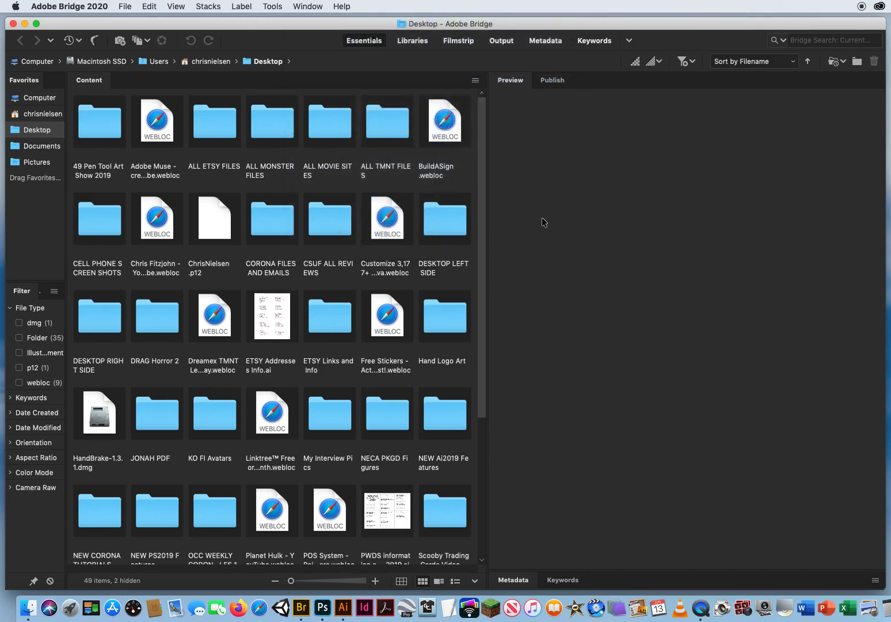
Reset the Bridge workspace to its default layout
click(307, 7)
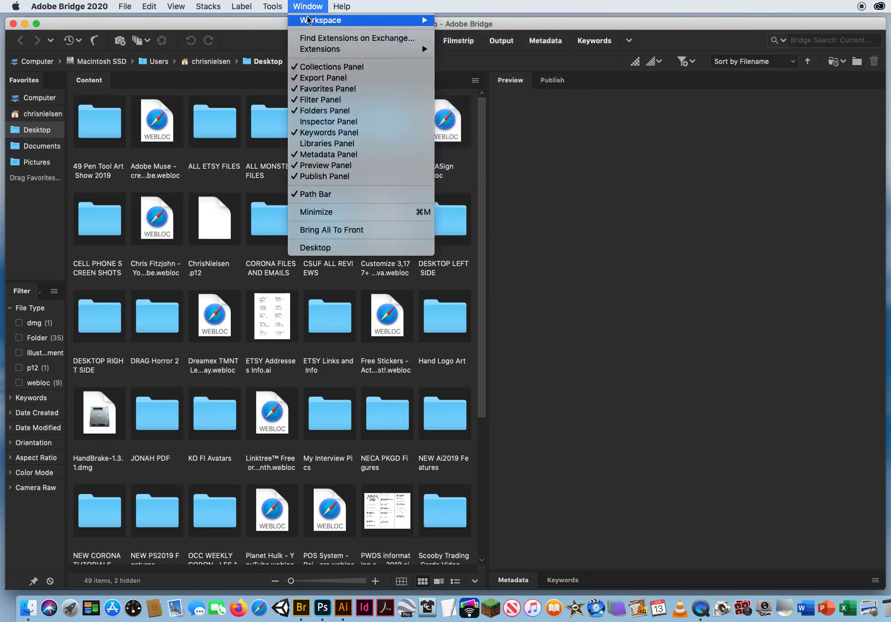
mouse_move(308, 22)
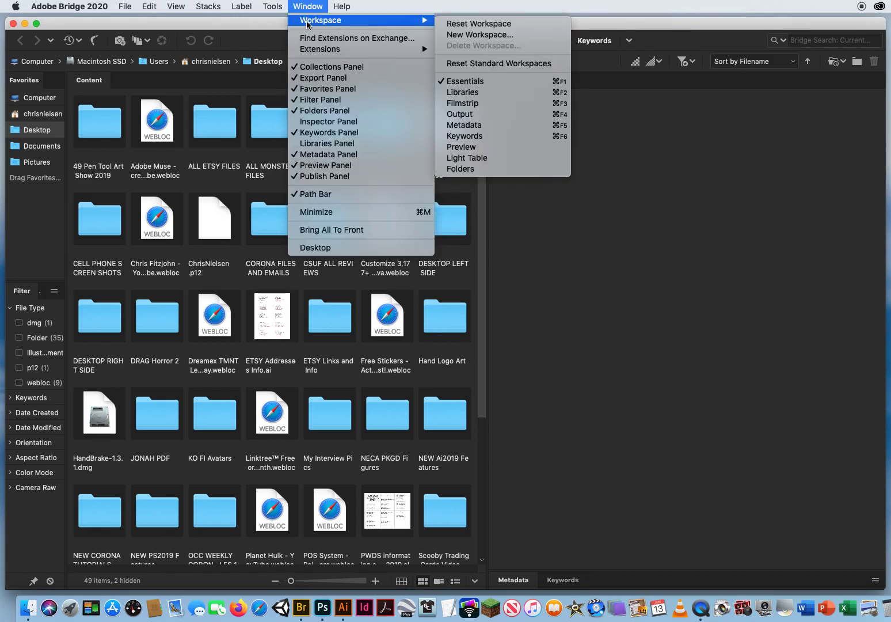
click(503, 26)
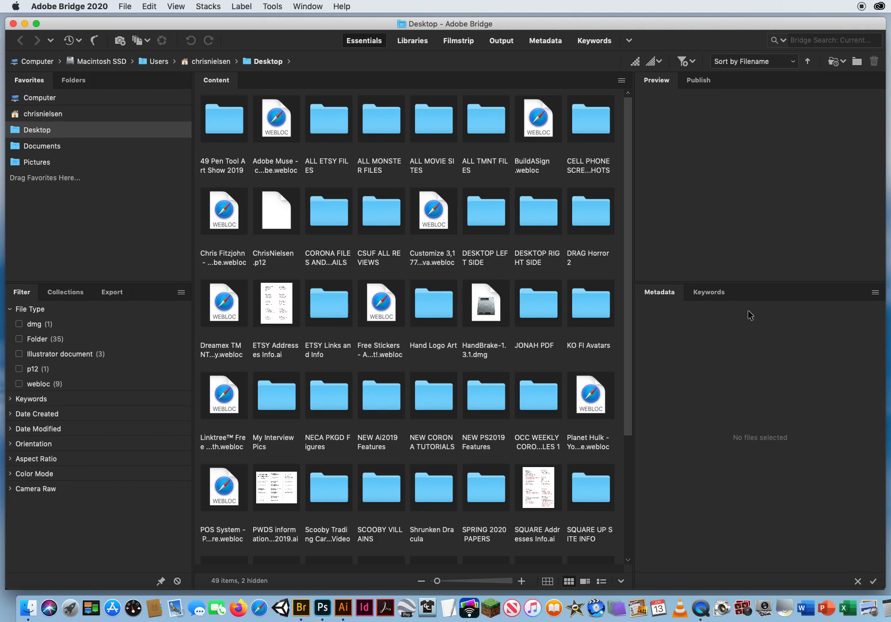
Drag the Preview/Metadata divider down almost to the window bottom to enlarge the preview
drag(748, 281, 786, 577)
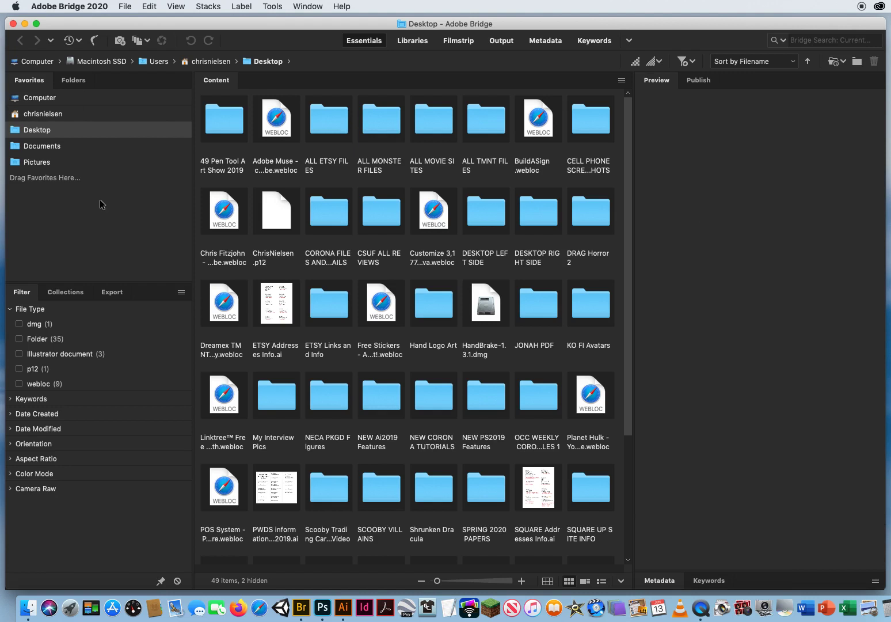
Browse from the drives and home folder to Desktop, then into OCC WEEKLY CORONA FILES 1 and OCC WEEK 2 - FEB. 3
click(65, 101)
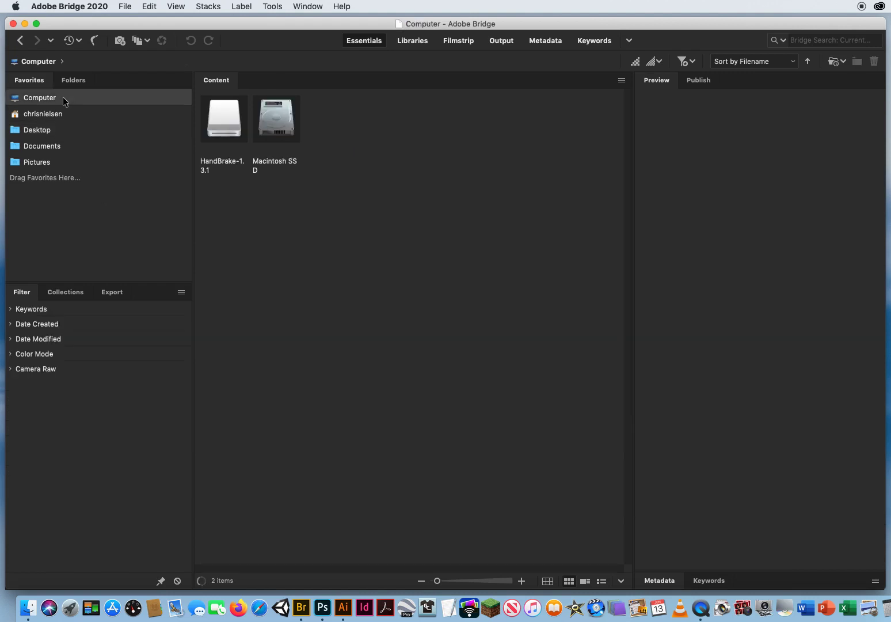
click(65, 115)
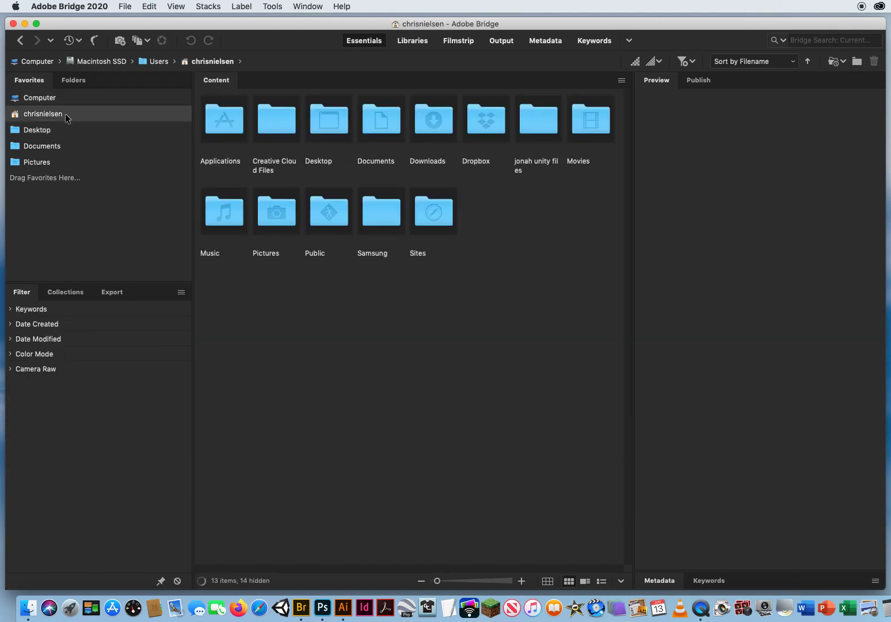
click(65, 131)
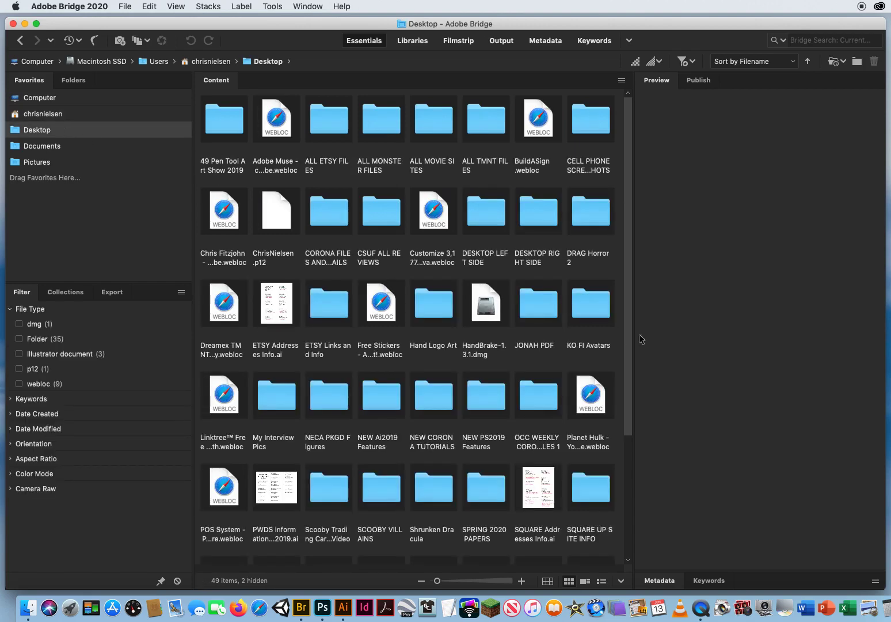
scroll(627, 295, down, 2)
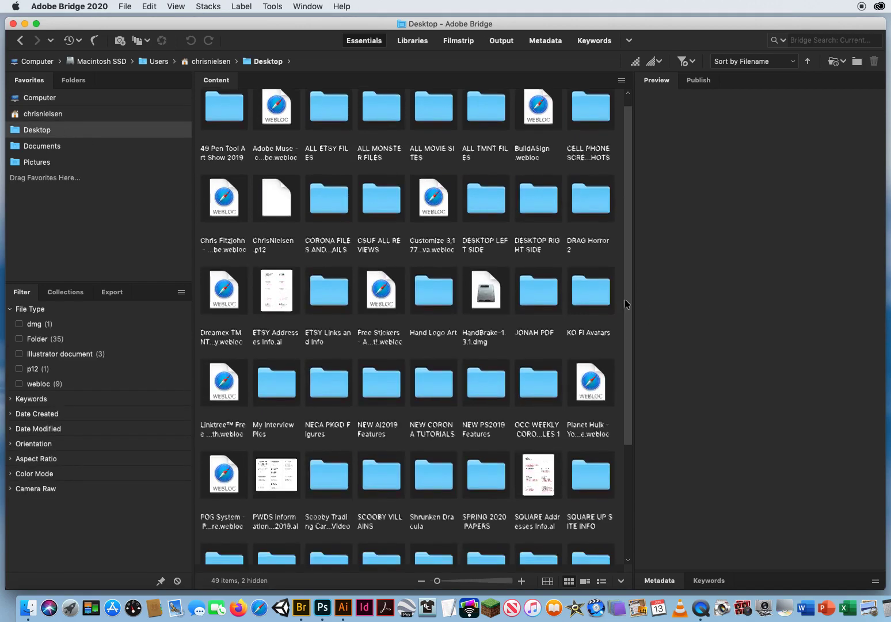
double_click(535, 385)
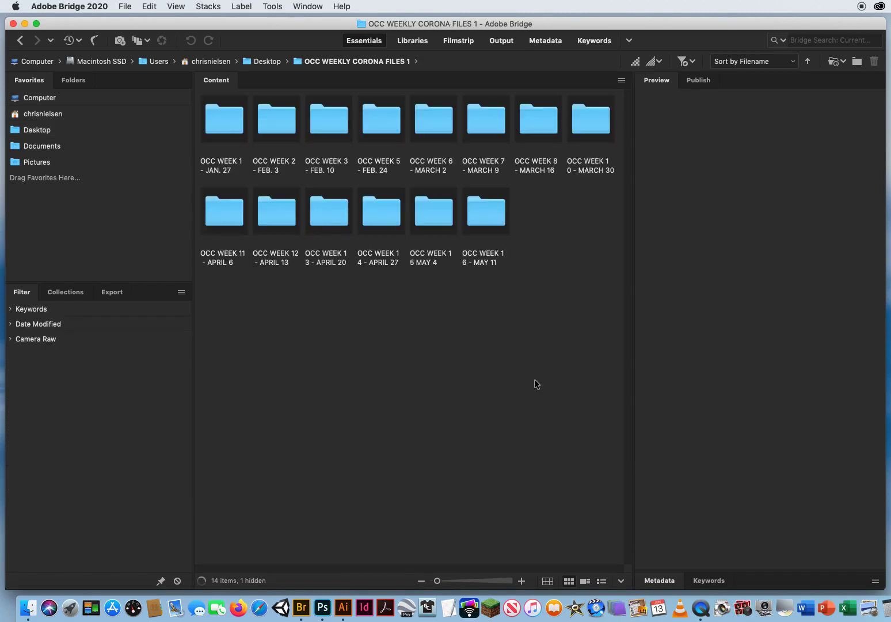
double_click(321, 122)
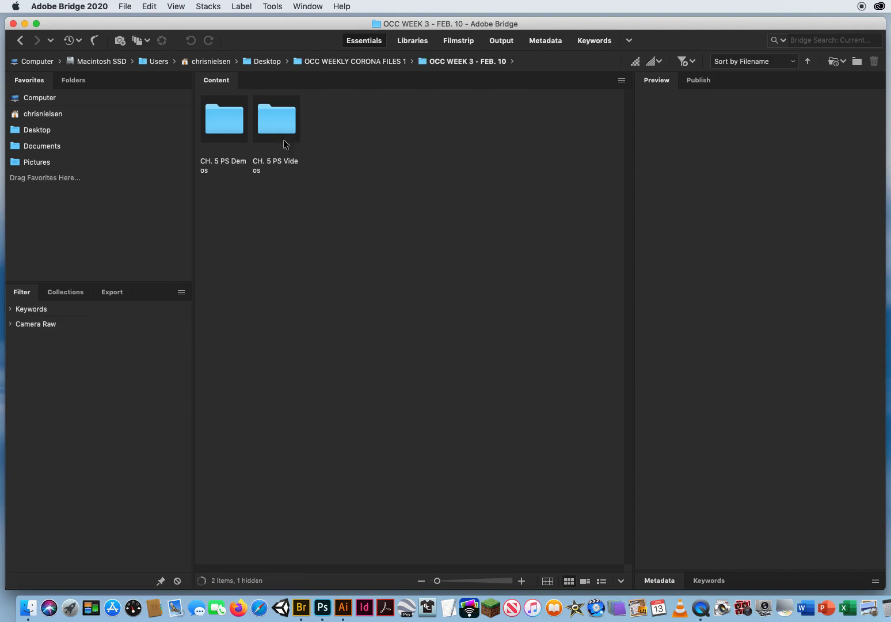
click(381, 62)
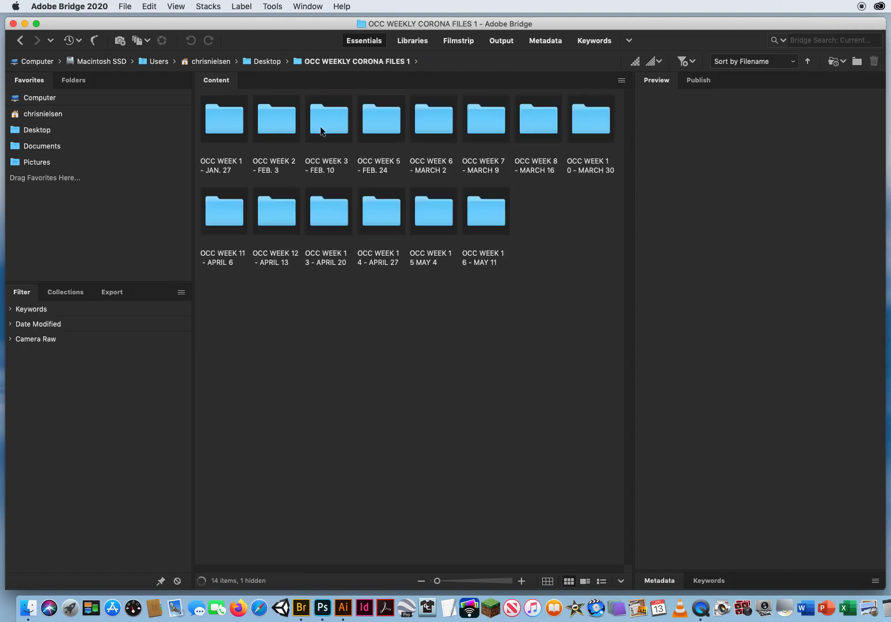
double_click(267, 121)
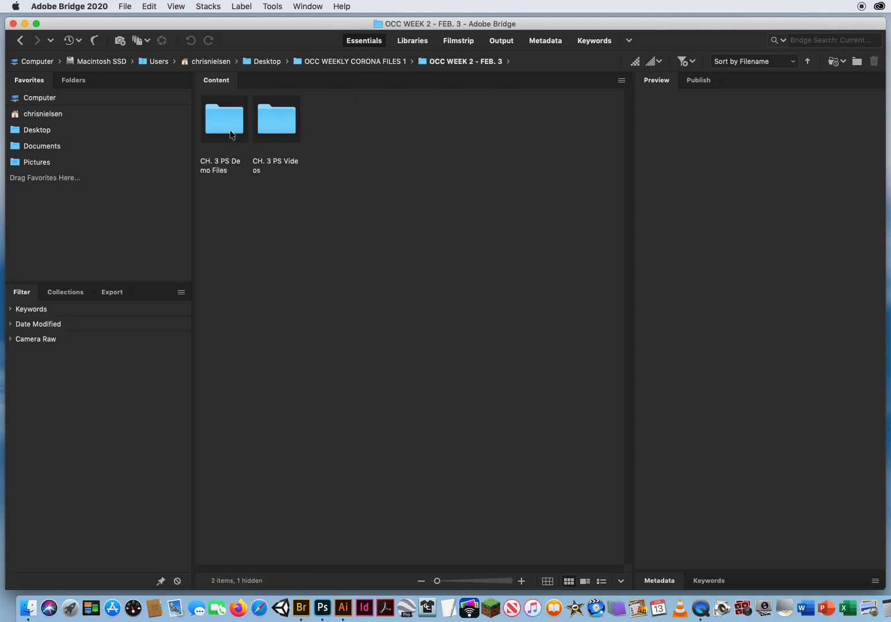
click(221, 131)
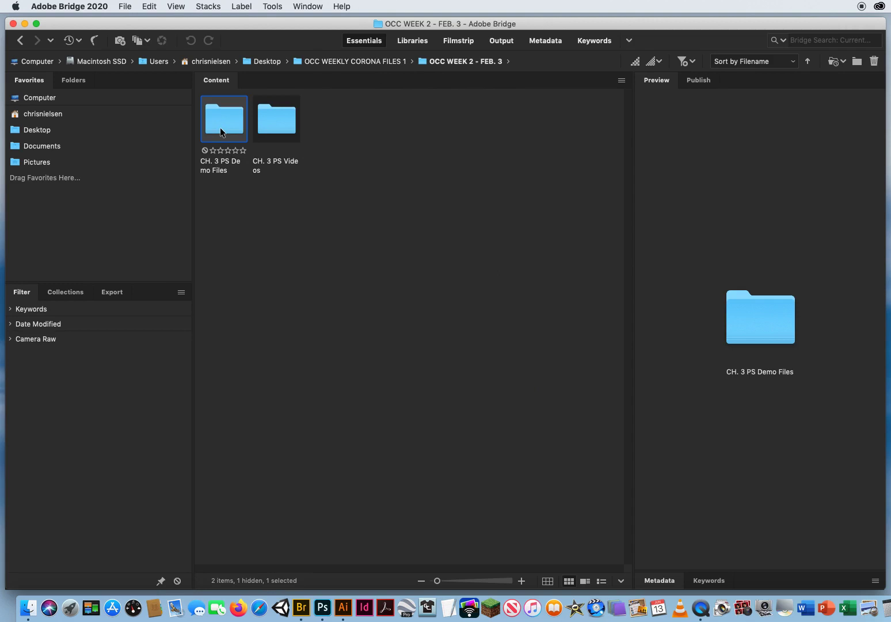
Navigate again from Desktop into CH. 3 PS Demo Files and select 6 Ferndale Cemetery Pano
click(46, 131)
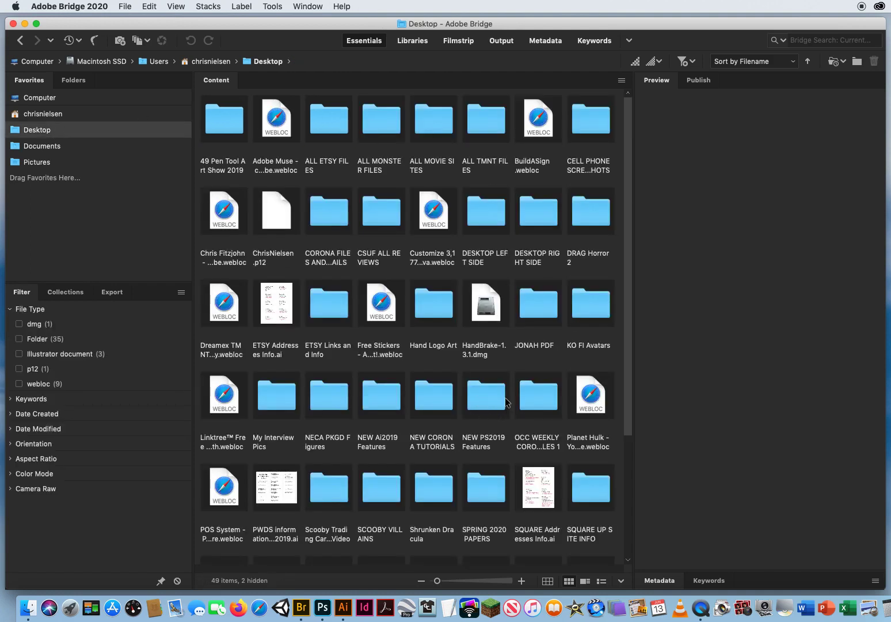
double_click(534, 389)
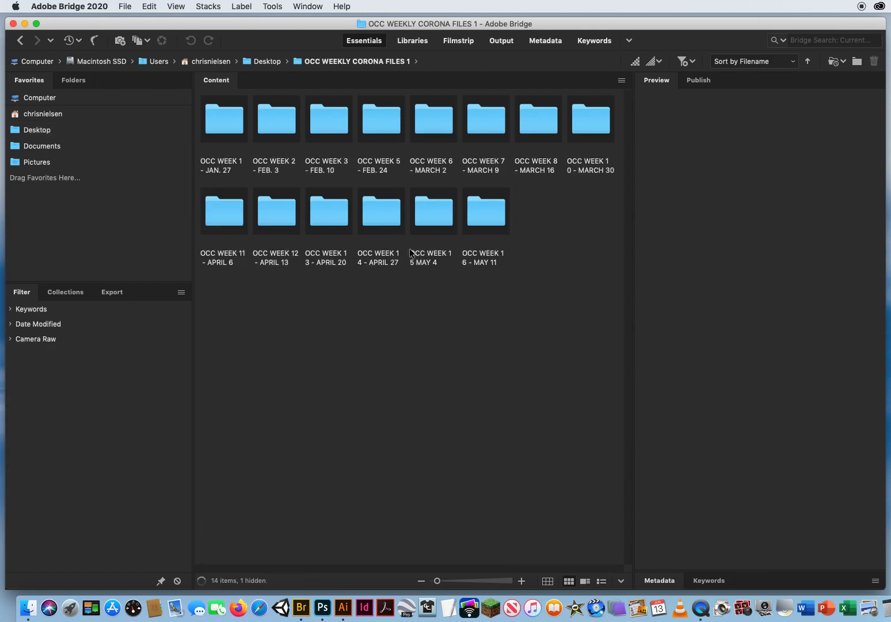
double_click(266, 122)
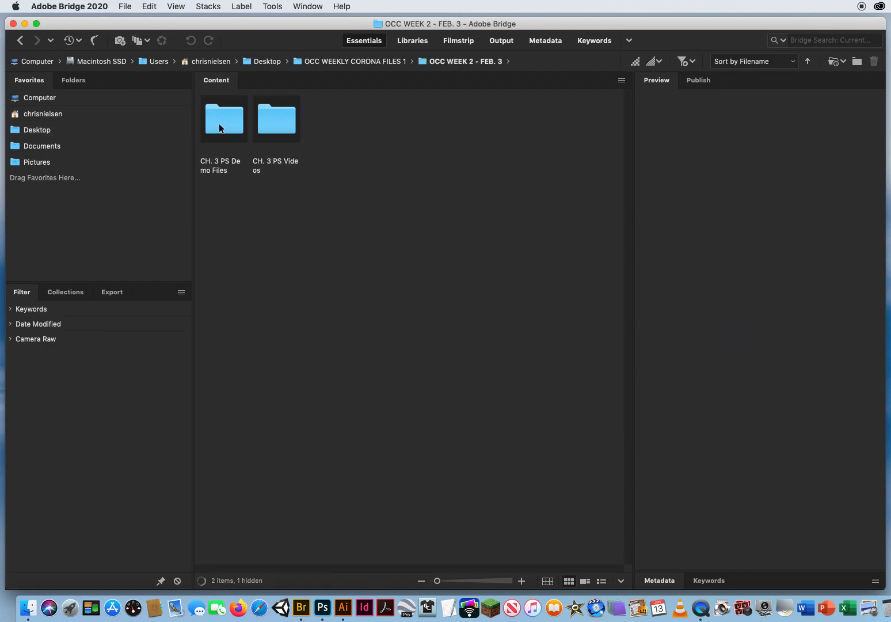
click(219, 123)
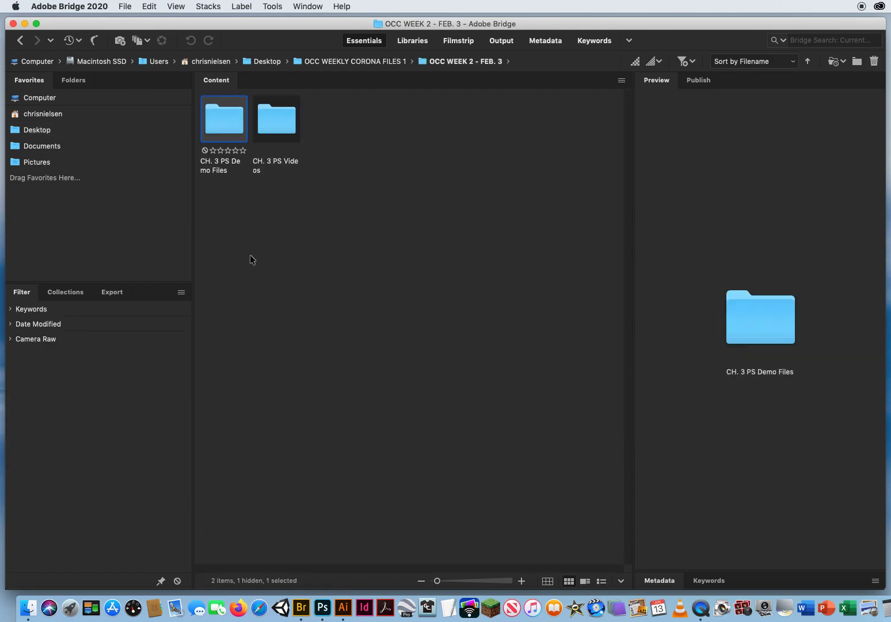
double_click(219, 120)
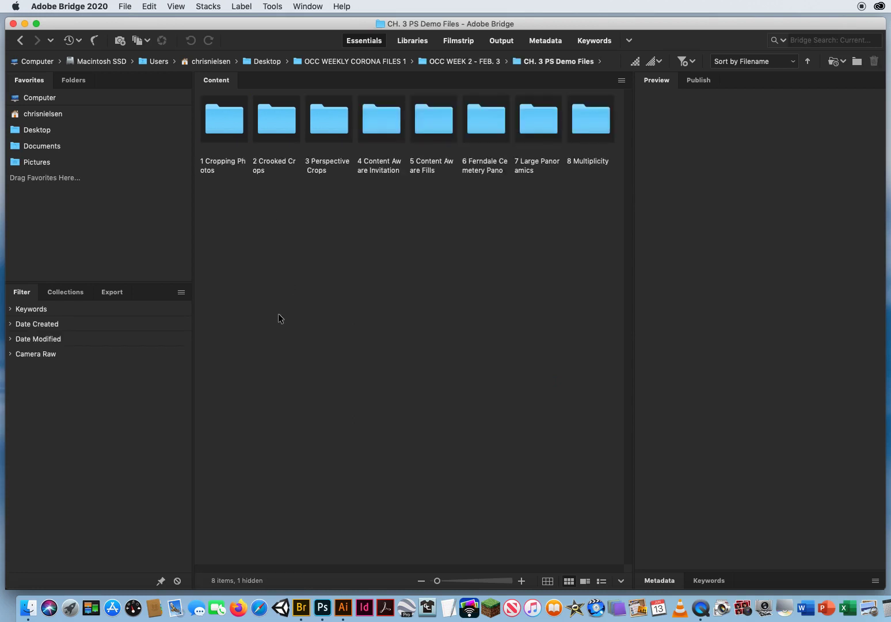
click(483, 120)
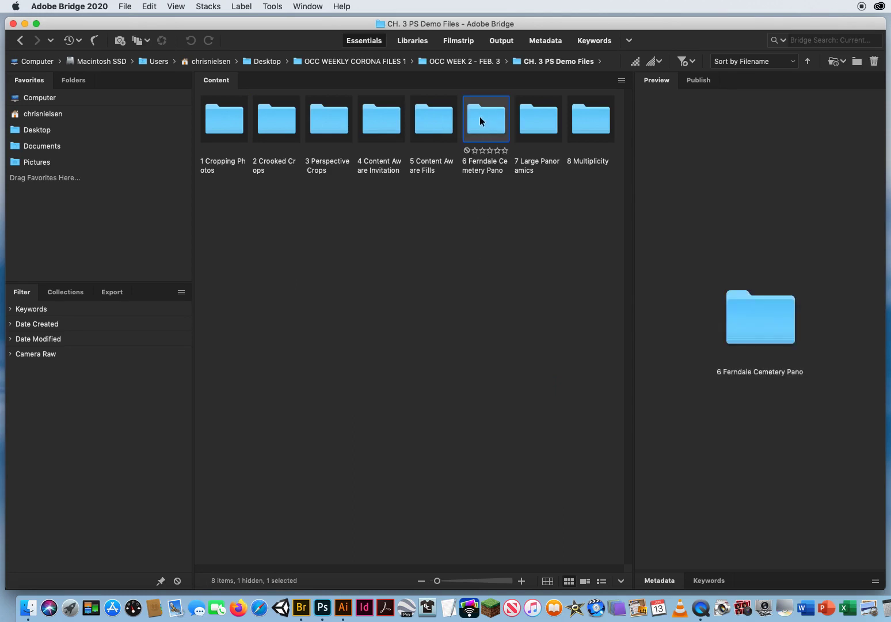
Open 6 Ferndale Cemetery Pano, select Ferndale Cemetery.jpg, and widen the Preview panel to the left
double_click(479, 116)
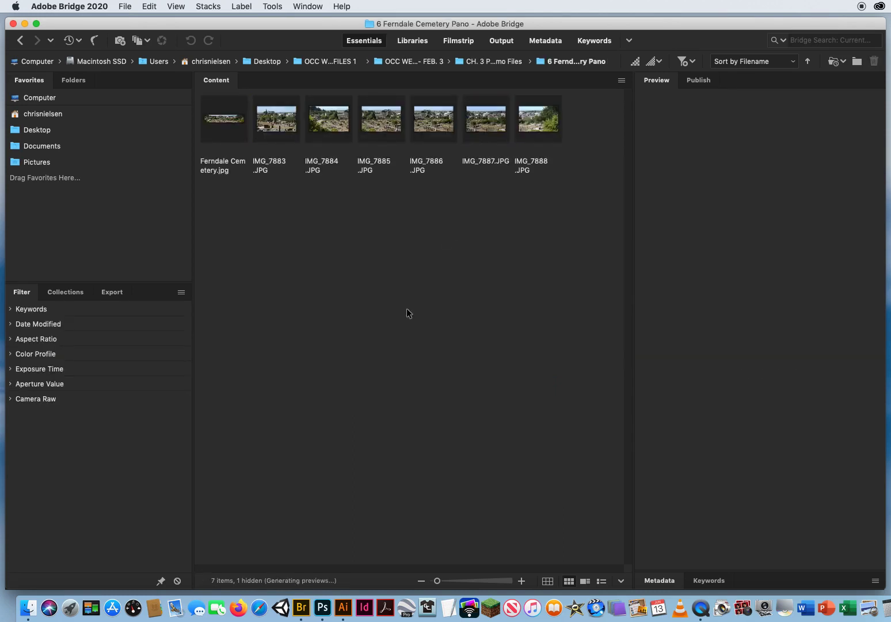
click(227, 121)
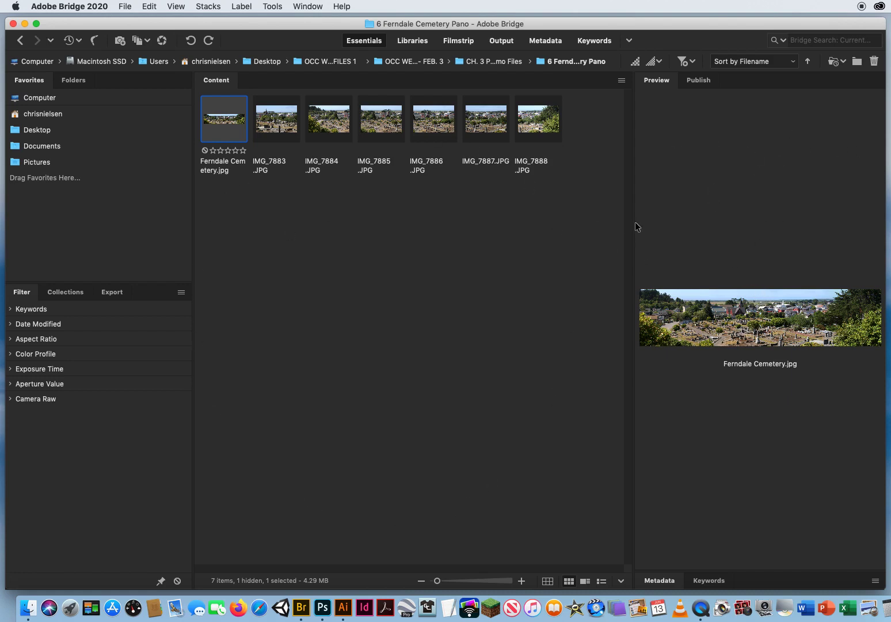
drag(633, 229, 419, 250)
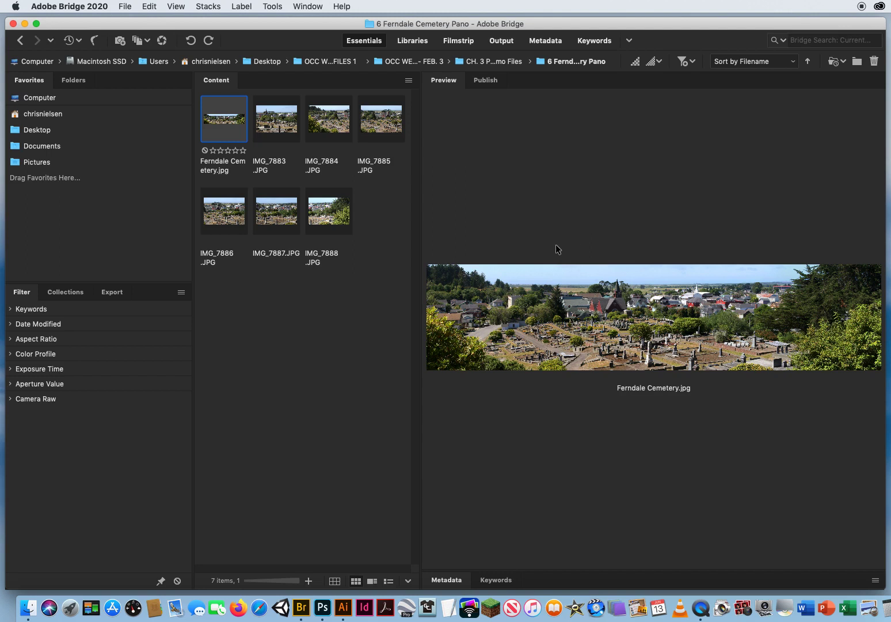
click(268, 122)
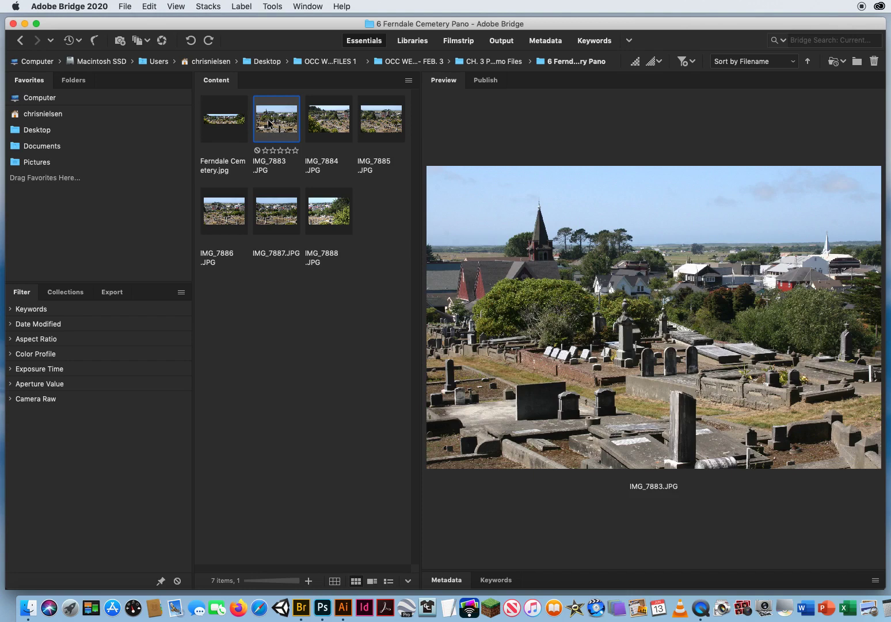
click(320, 123)
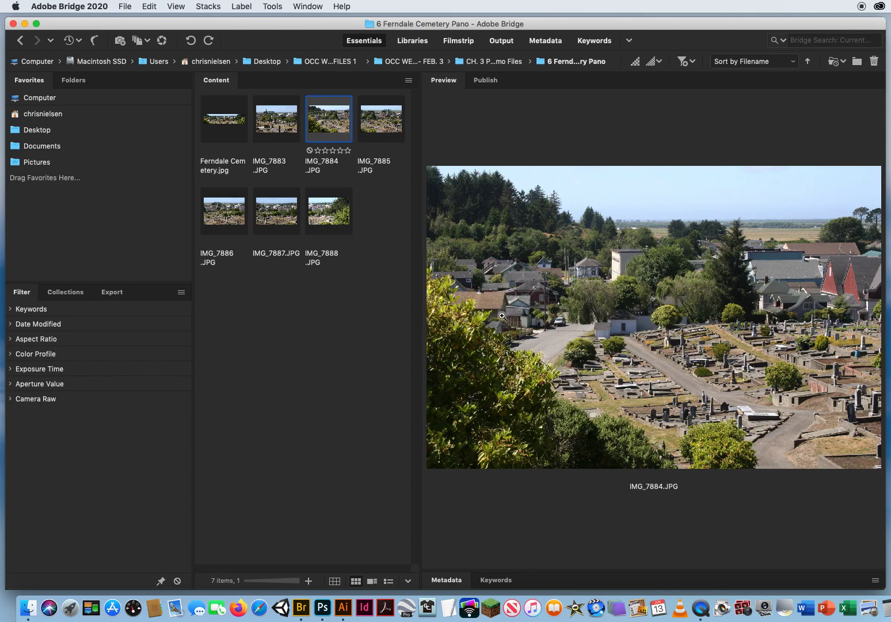
click(374, 124)
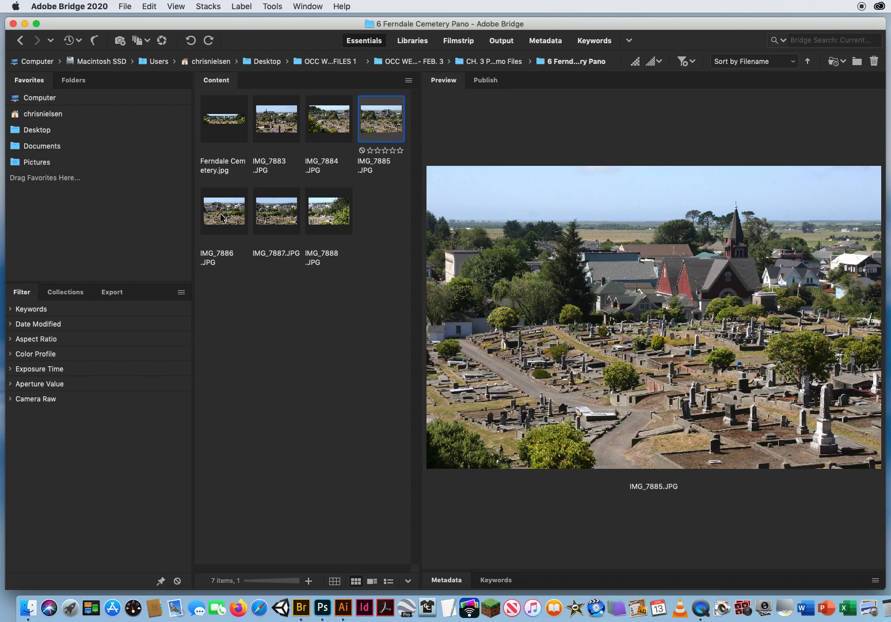
click(222, 217)
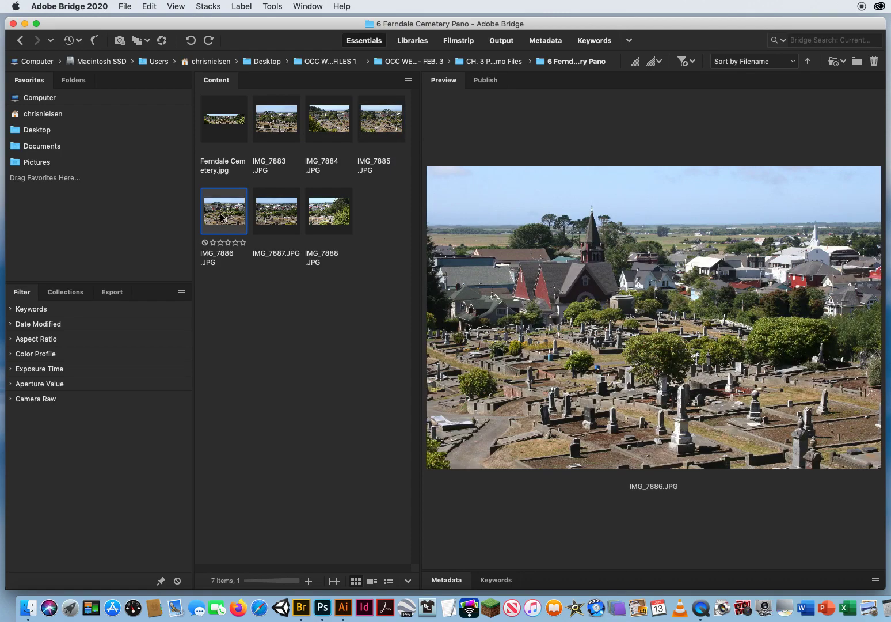
click(275, 212)
click(327, 213)
click(323, 124)
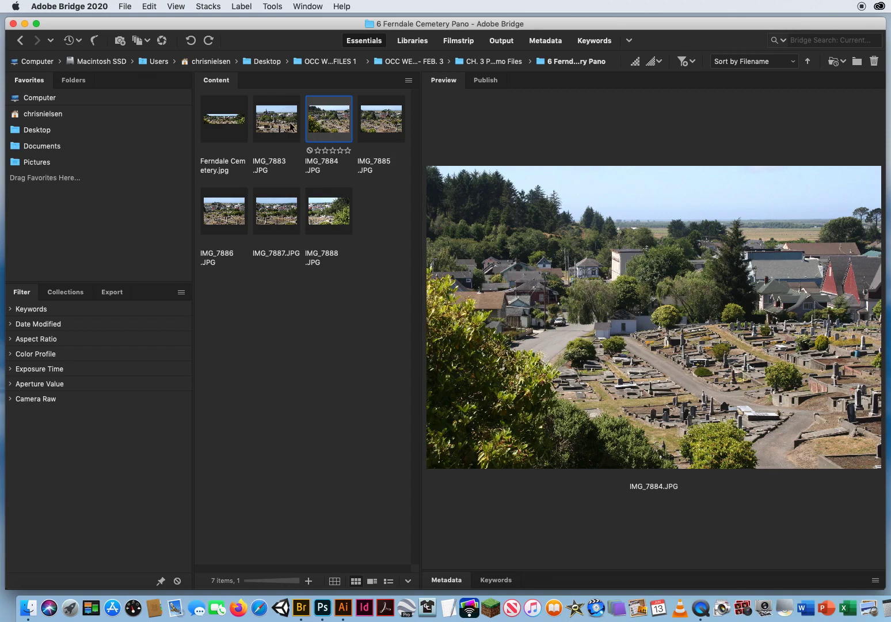
click(290, 125)
click(316, 123)
click(375, 125)
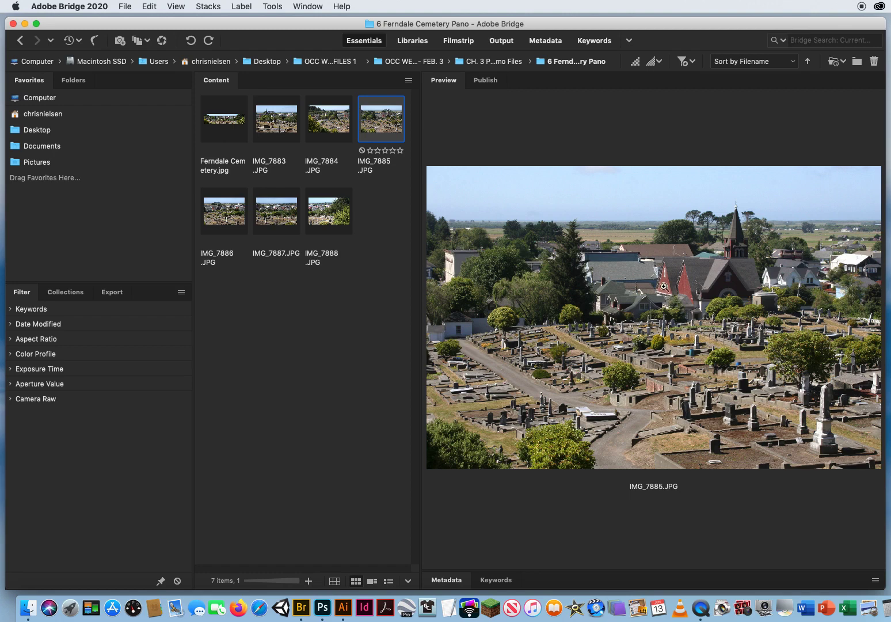
click(220, 214)
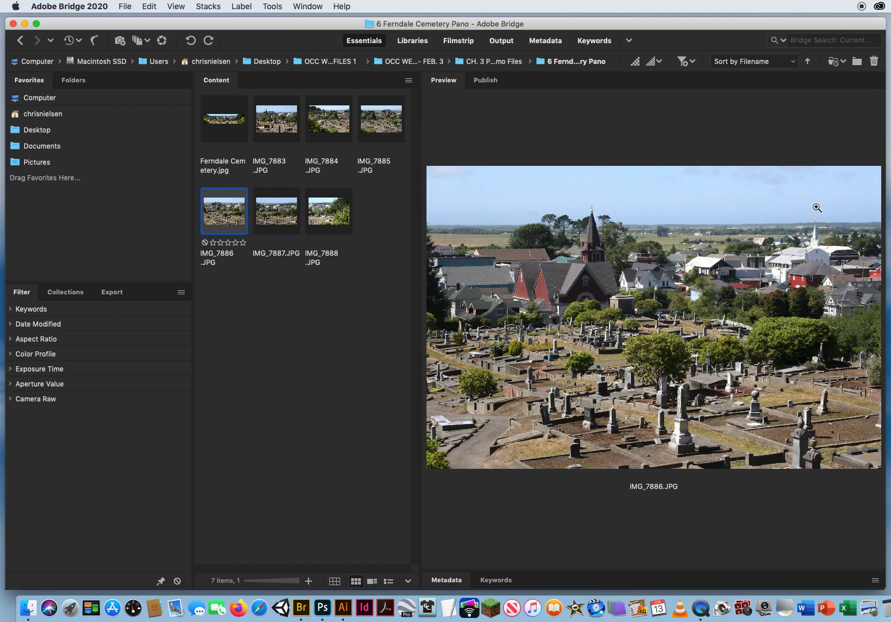
click(273, 216)
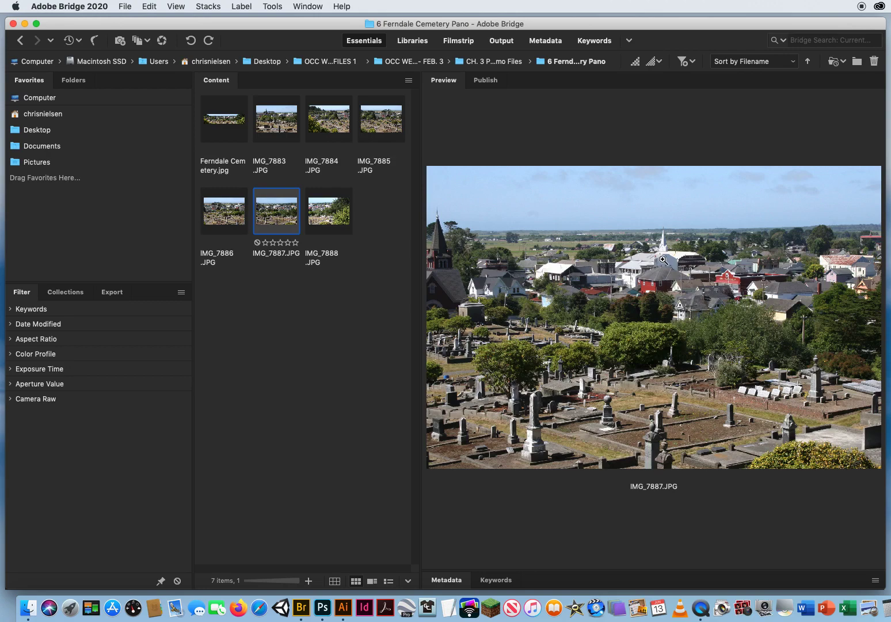
click(326, 217)
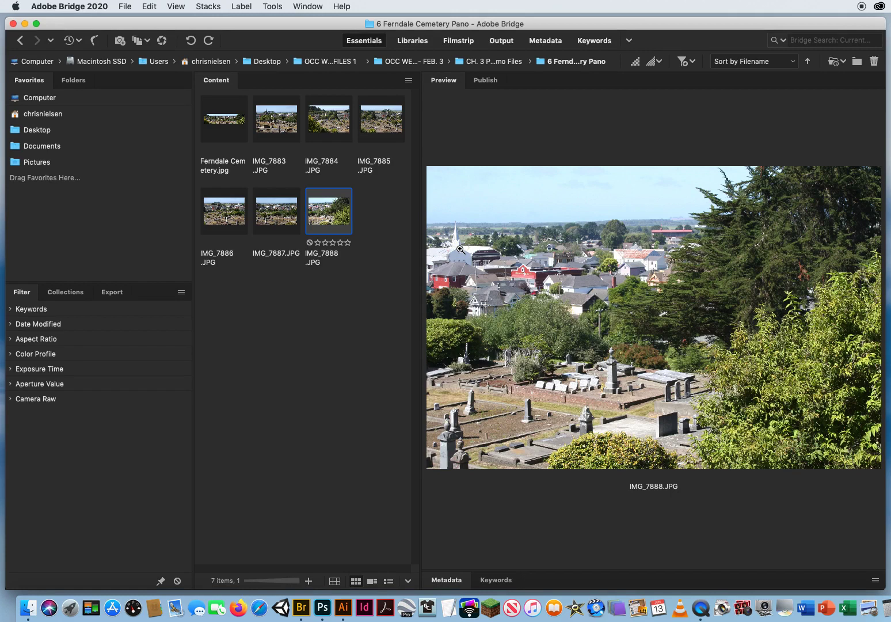
click(282, 126)
click(325, 114)
click(366, 110)
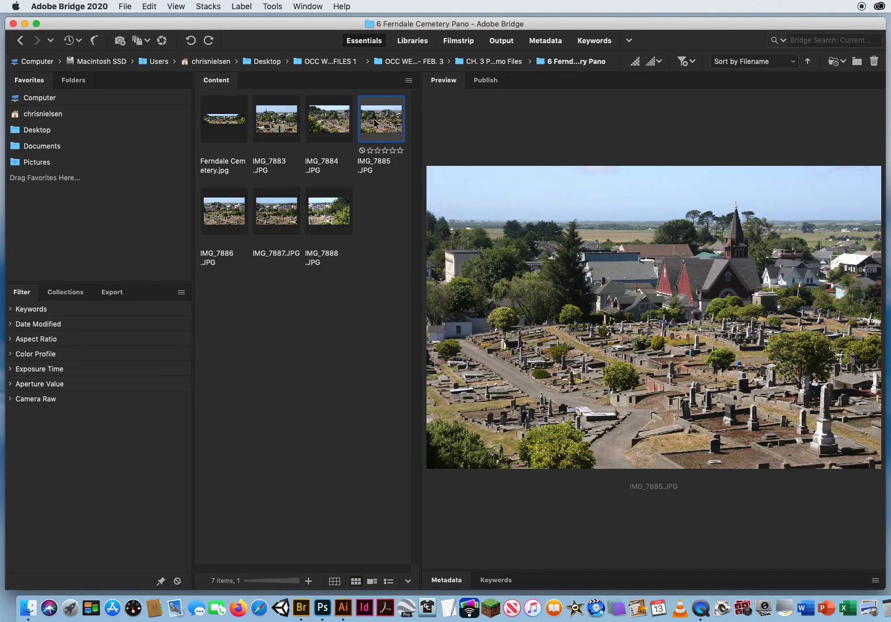
click(238, 207)
click(274, 213)
click(324, 217)
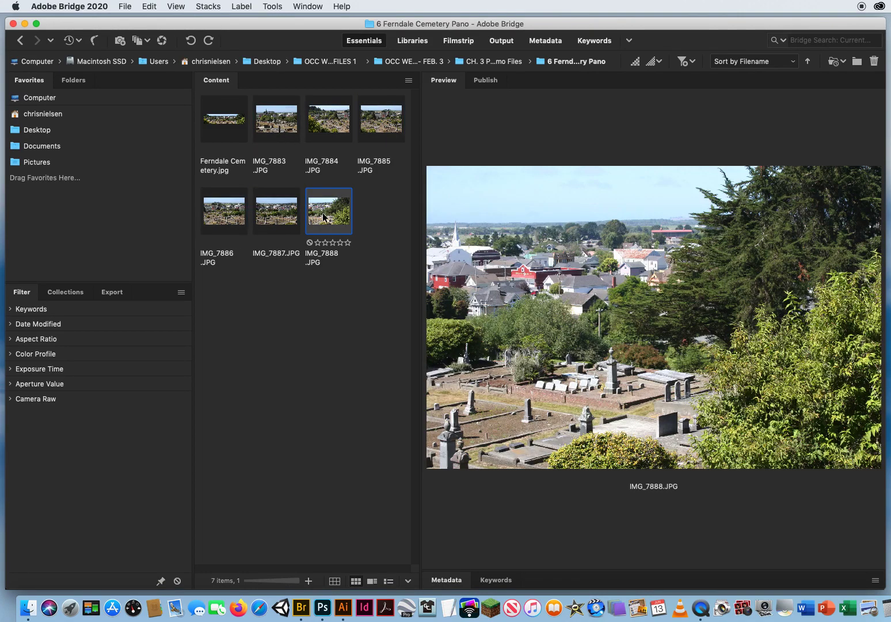
click(220, 126)
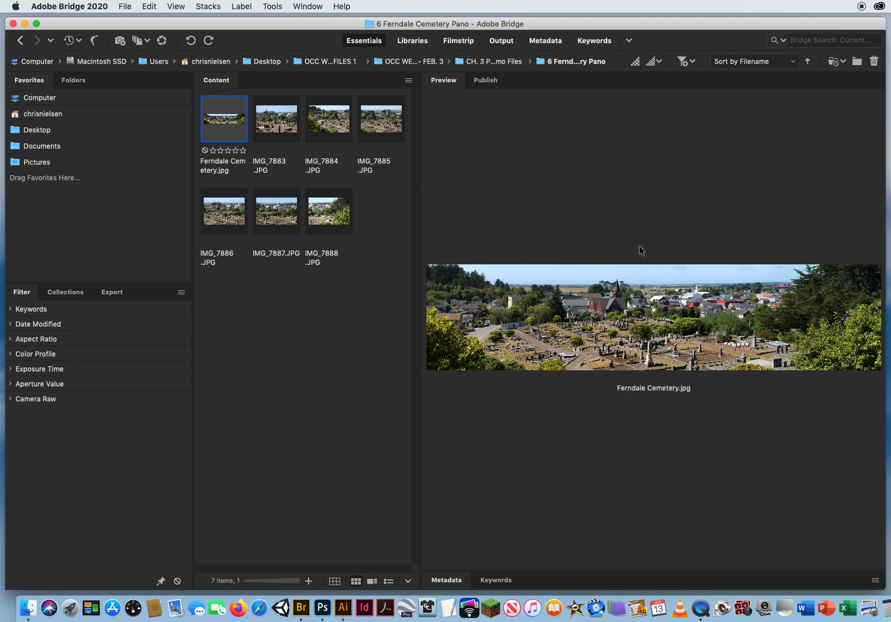
Build a selection of IMG_7883, IMG_7884, IMG_7885, IMG_7886, IMG_7887 and IMG_7888
click(277, 122)
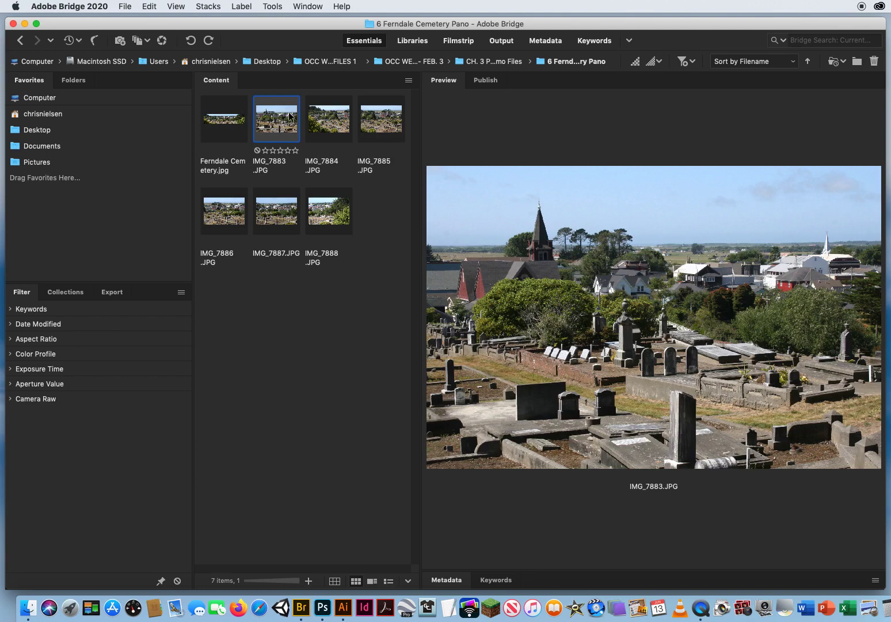
shift+click(325, 122)
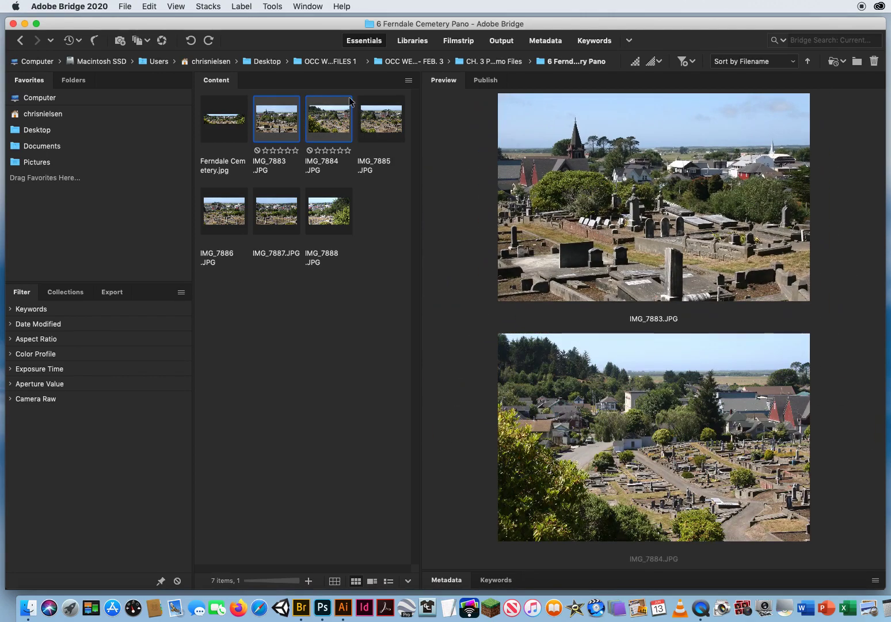
shift+click(378, 118)
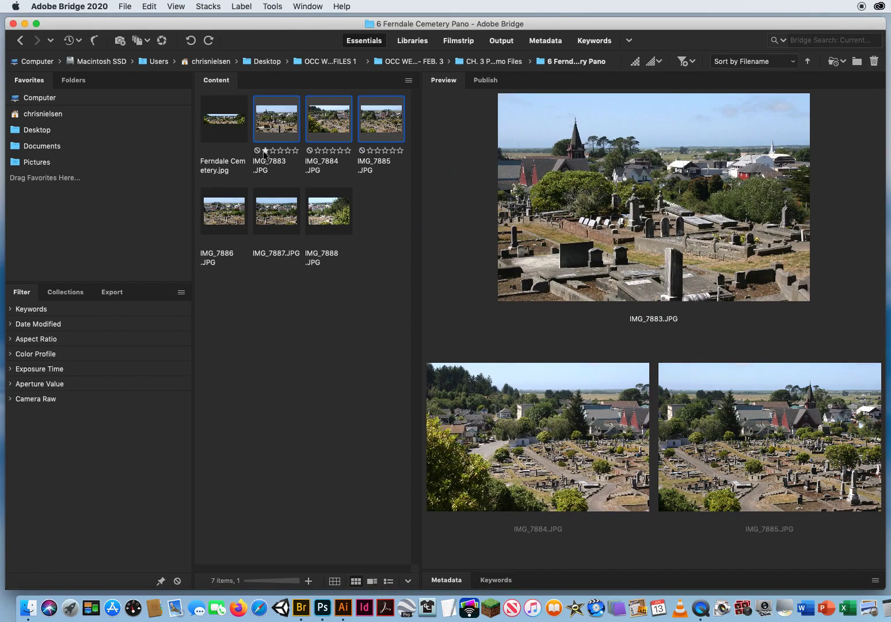
shift+click(223, 216)
shift+click(279, 217)
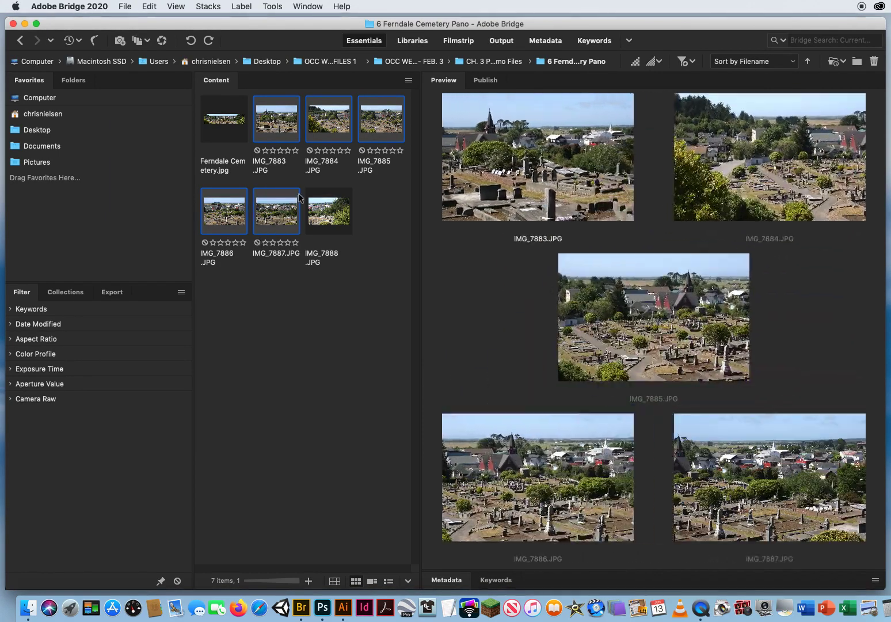
shift+click(332, 212)
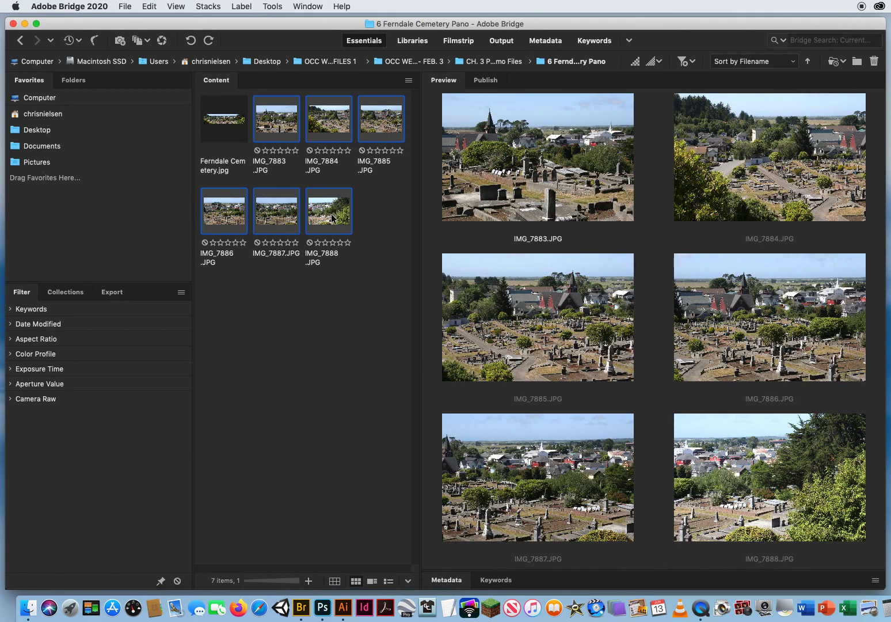
Run Tools > Photoshop > Load Files into Photoshop Layers, retrying after declining the busy alert
click(273, 7)
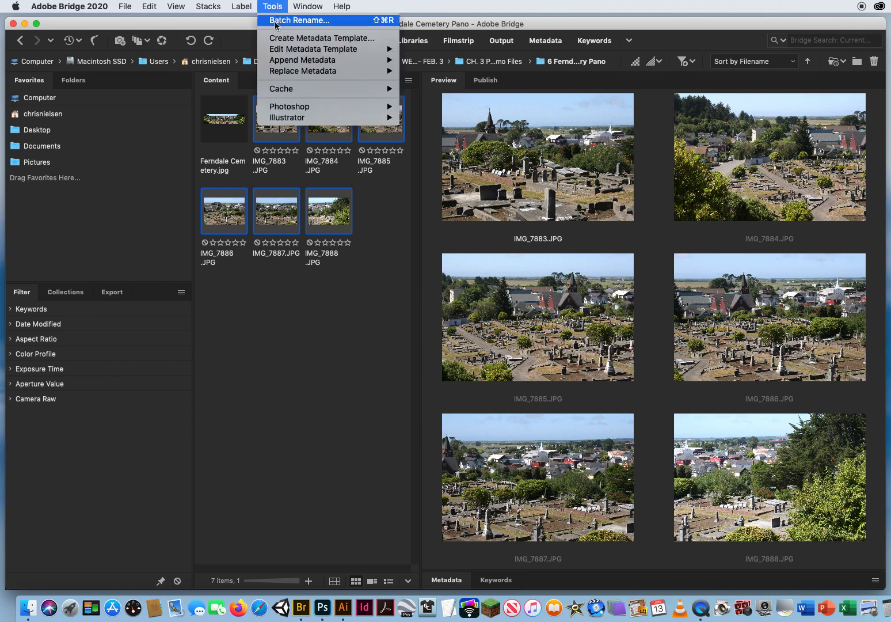
mouse_move(280, 109)
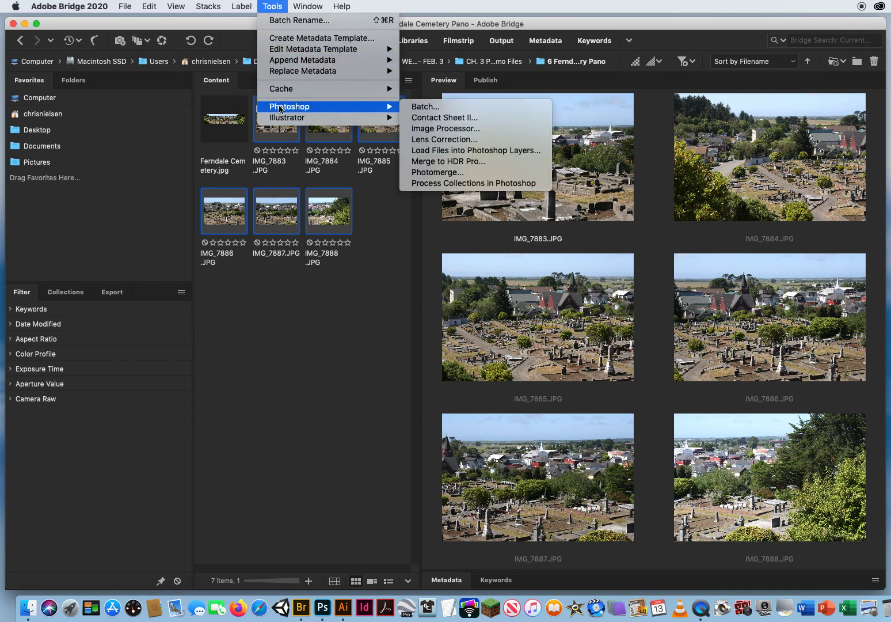
click(502, 153)
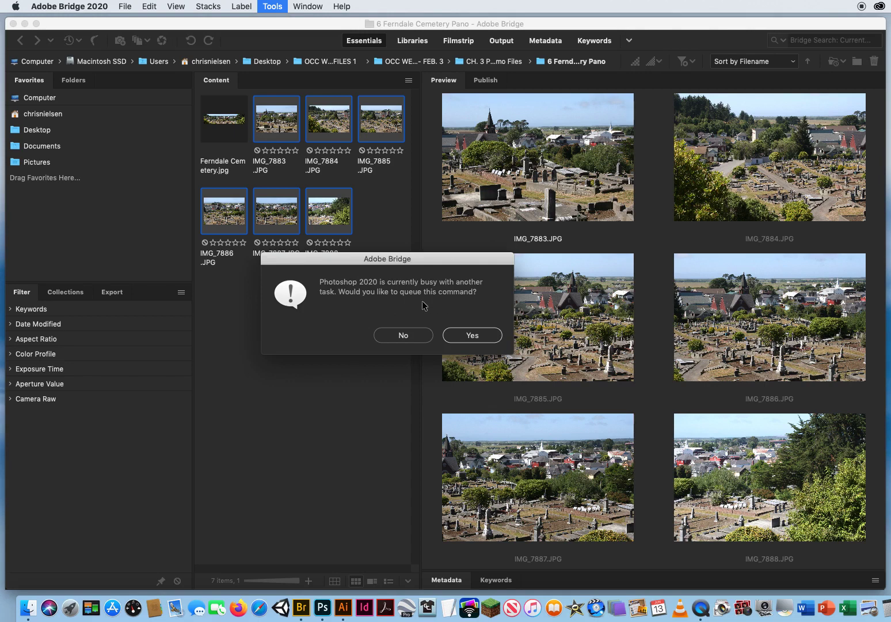
click(402, 335)
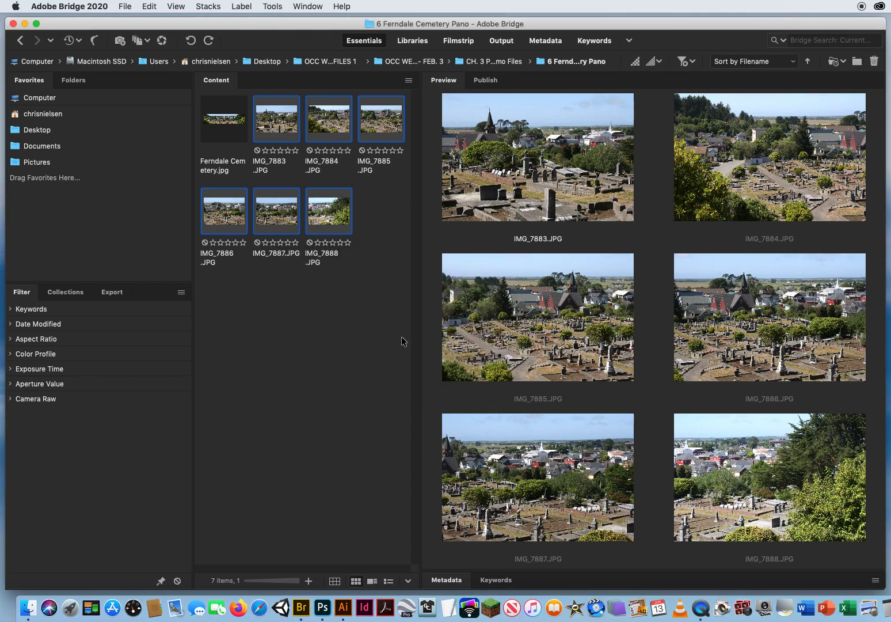
click(274, 7)
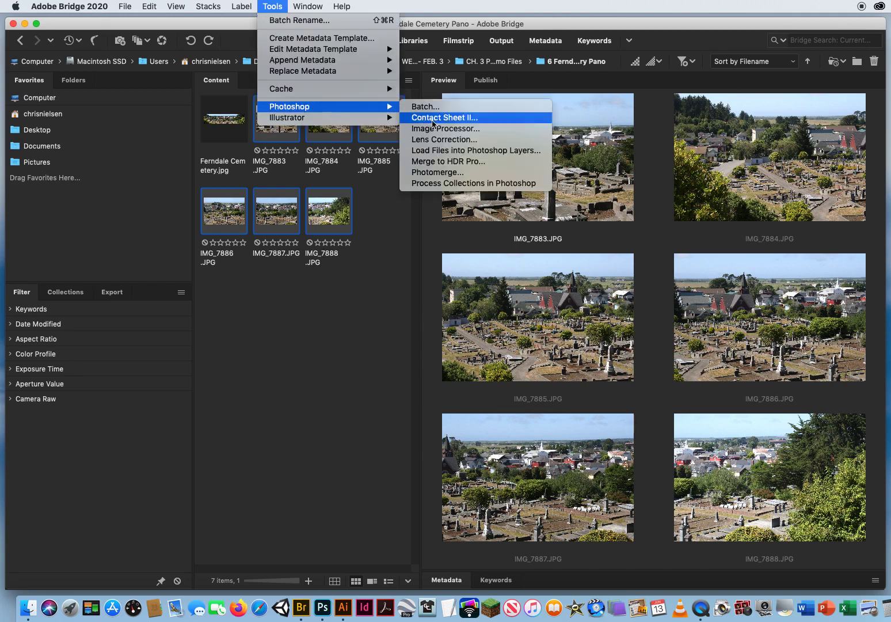
click(453, 150)
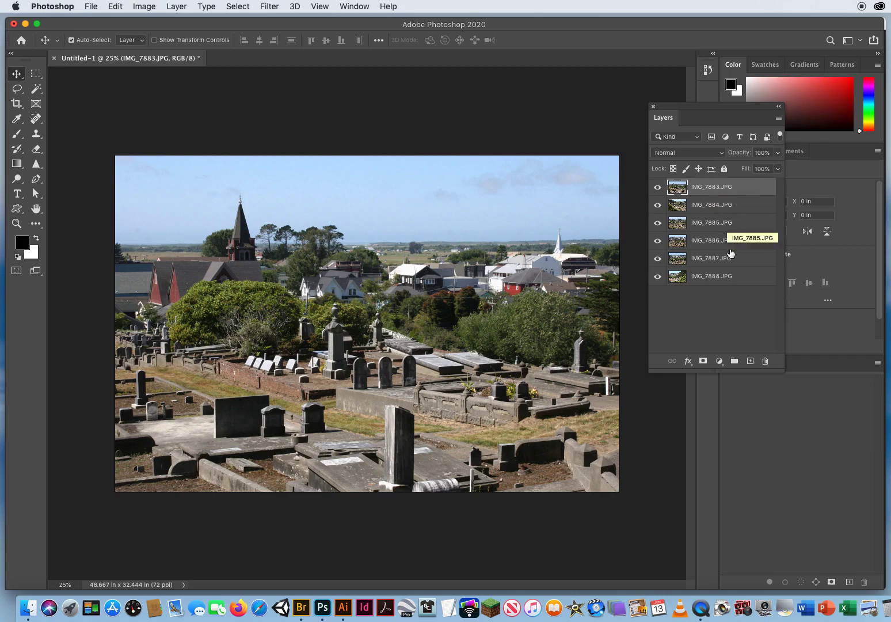
Select layers IMG_7883.JPG through IMG_7888.JPG in the Layers panel, then bring up the Edit menu
shift+click(735, 277)
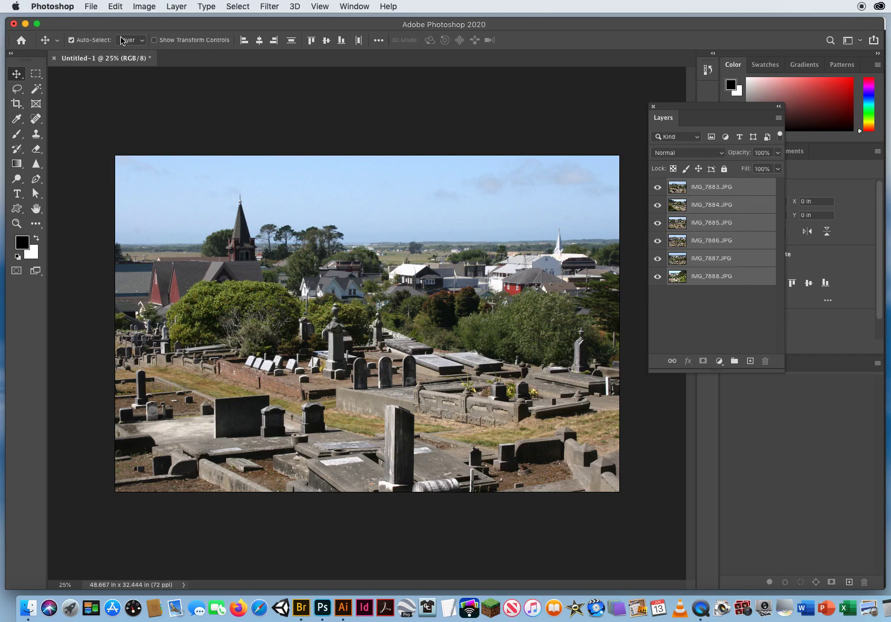
click(115, 6)
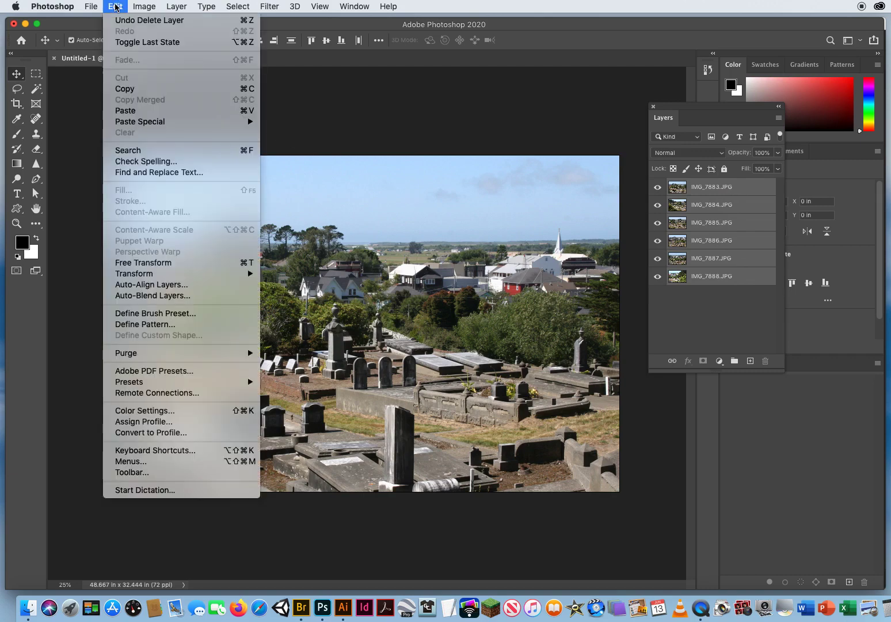
Run Auto-Align Layers with Auto projection, widening the canvas to 139.458 x 40.5 in
click(194, 286)
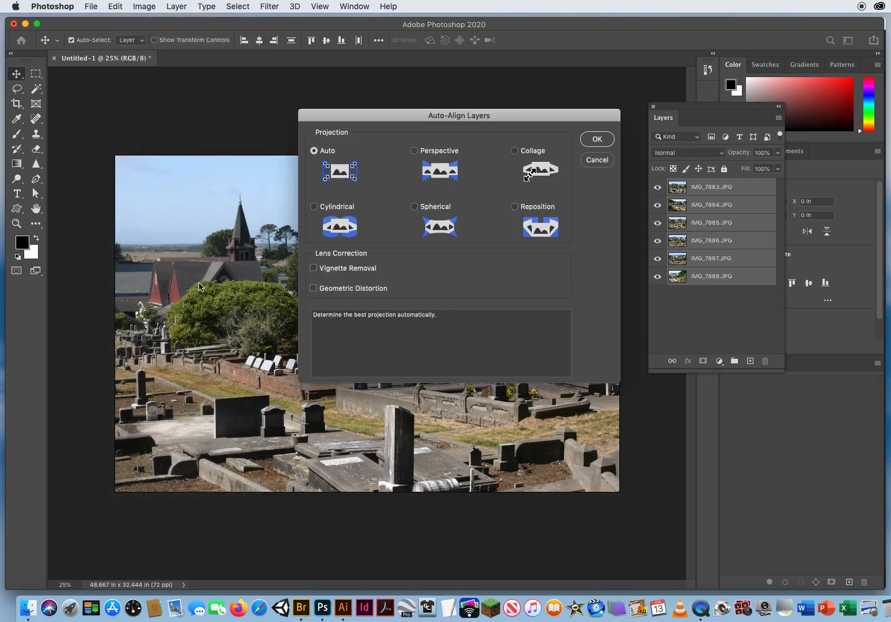
drag(381, 115, 311, 109)
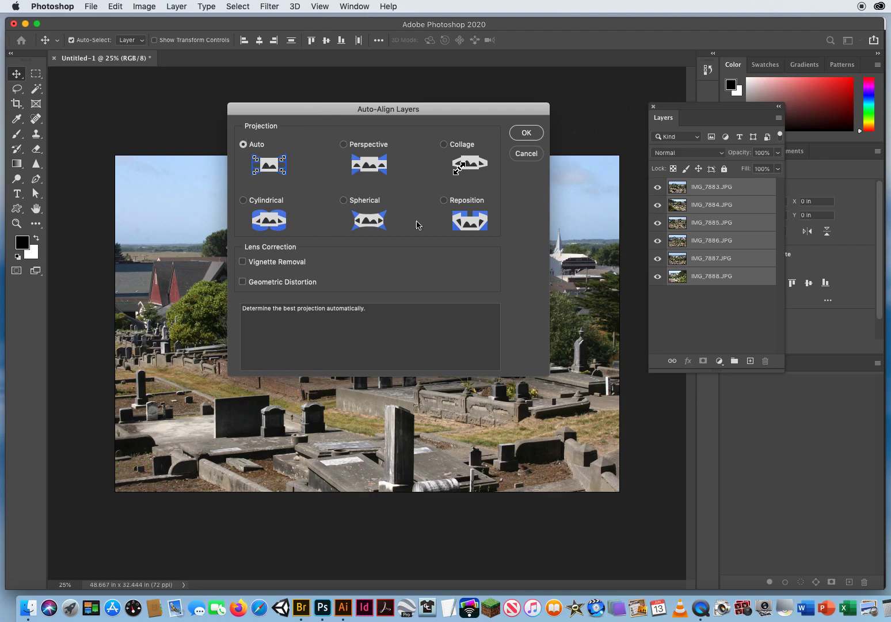
click(525, 134)
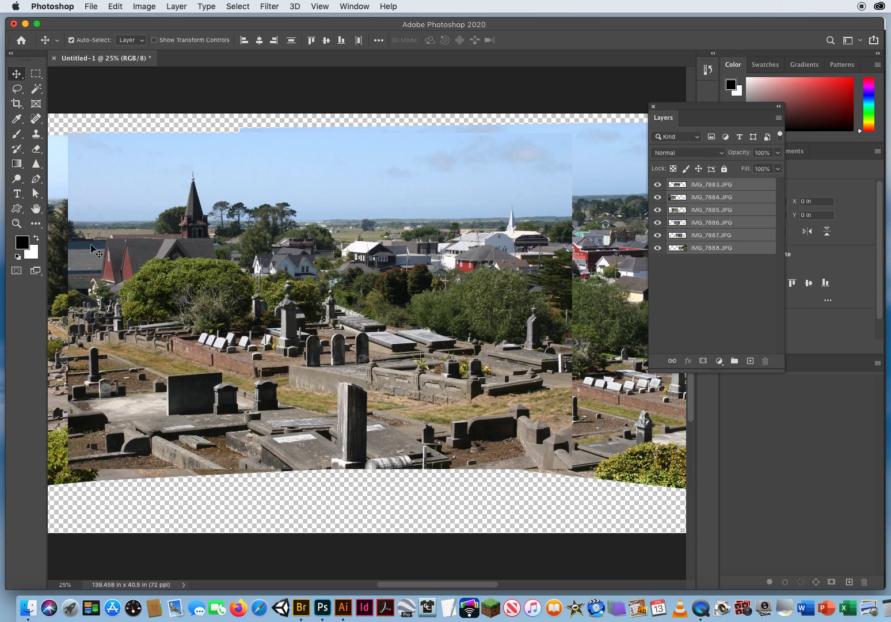
Zoom from 59.4% out to 10.3% with the Zoom tool, inspecting a seam and the left side
click(17, 223)
drag(397, 344, 348, 344)
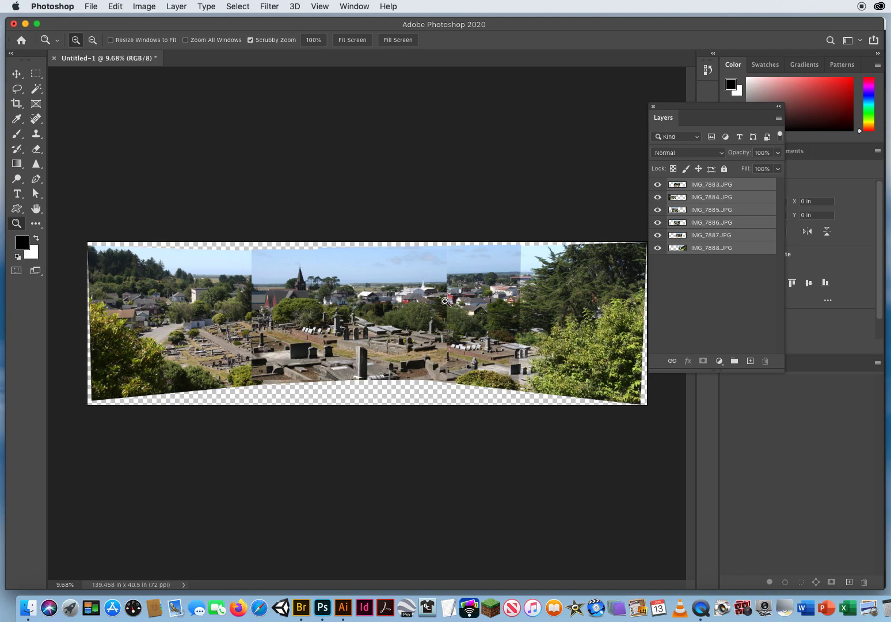
scroll(460, 277, up, 1)
drag(460, 277, 545, 265)
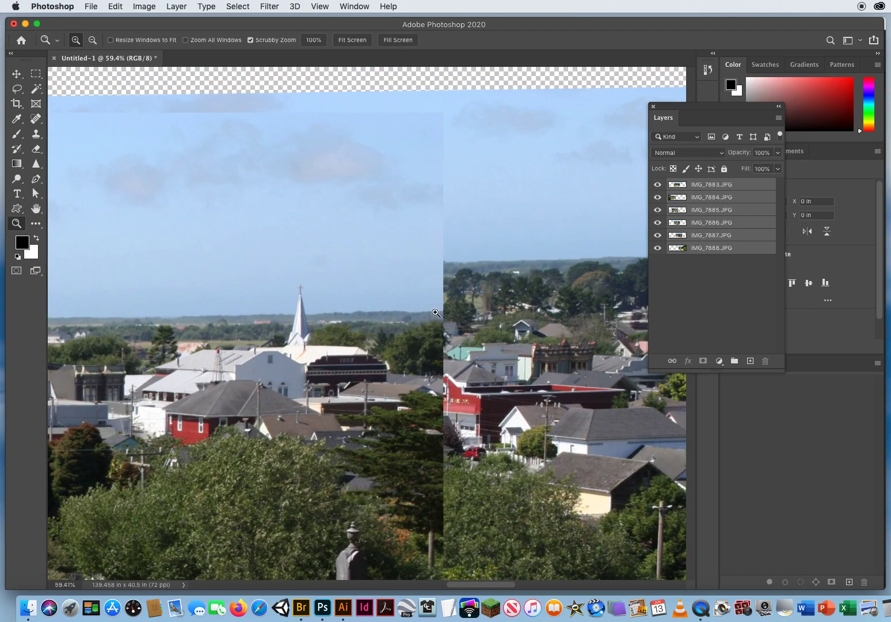
drag(115, 357, 340, 345)
drag(75, 333, 283, 284)
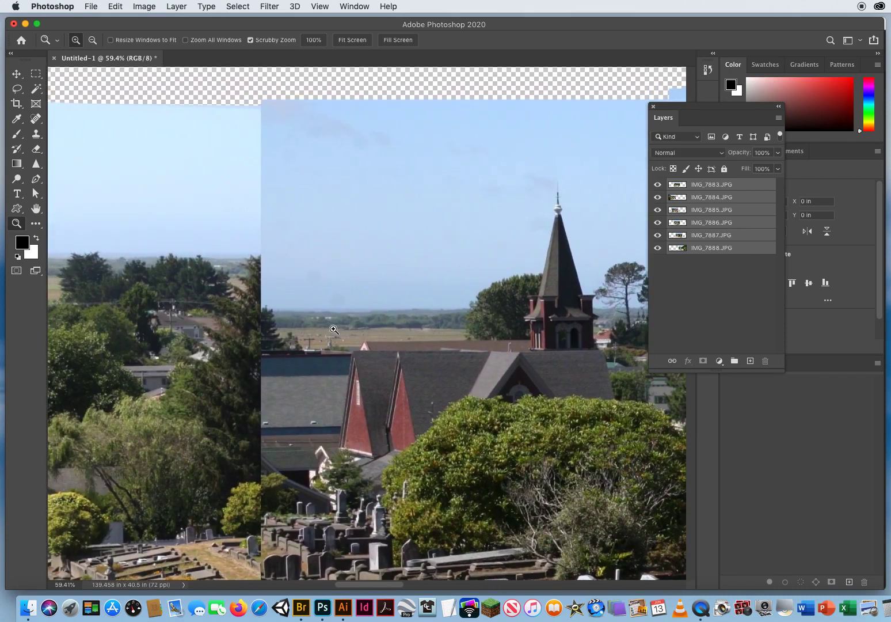
scroll(403, 436, down, 5)
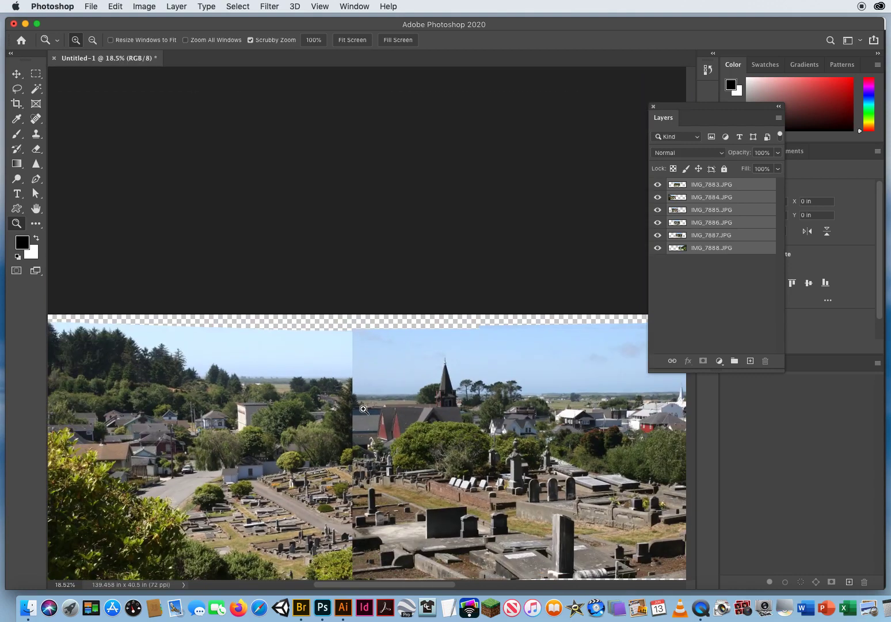
scroll(449, 432, down, 3)
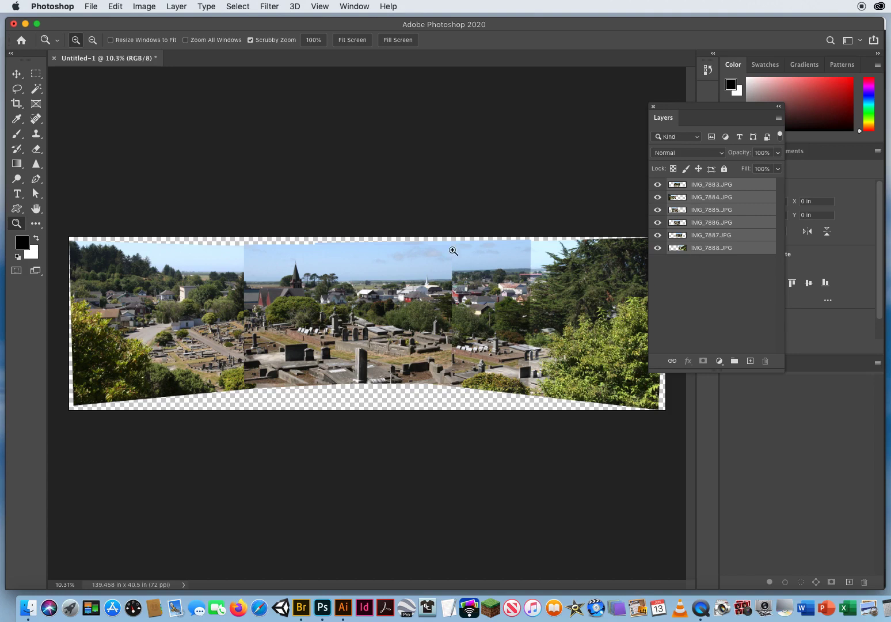
Run Auto-Blend Layers with Panorama and Seamless Tones and Colors, masking all six layers
click(116, 7)
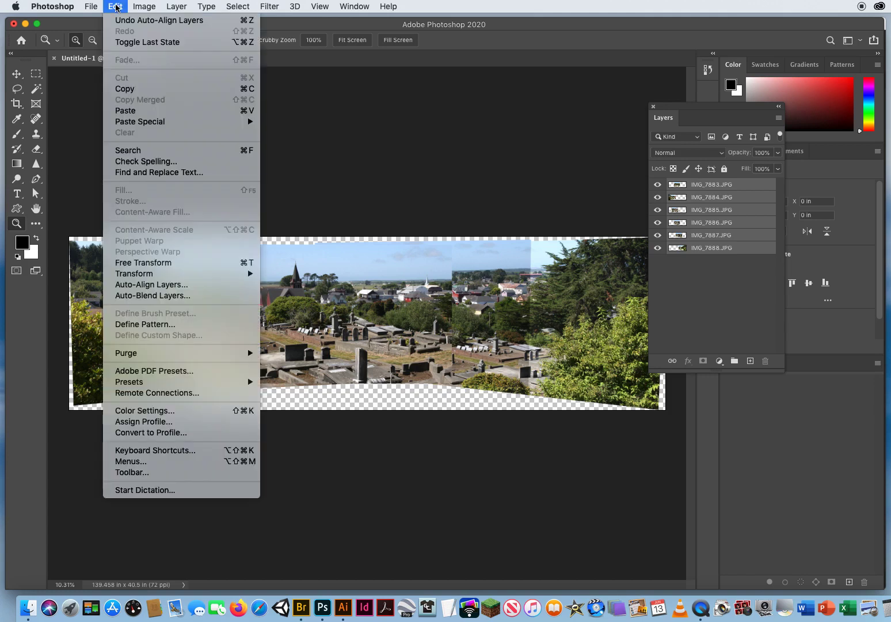
click(155, 297)
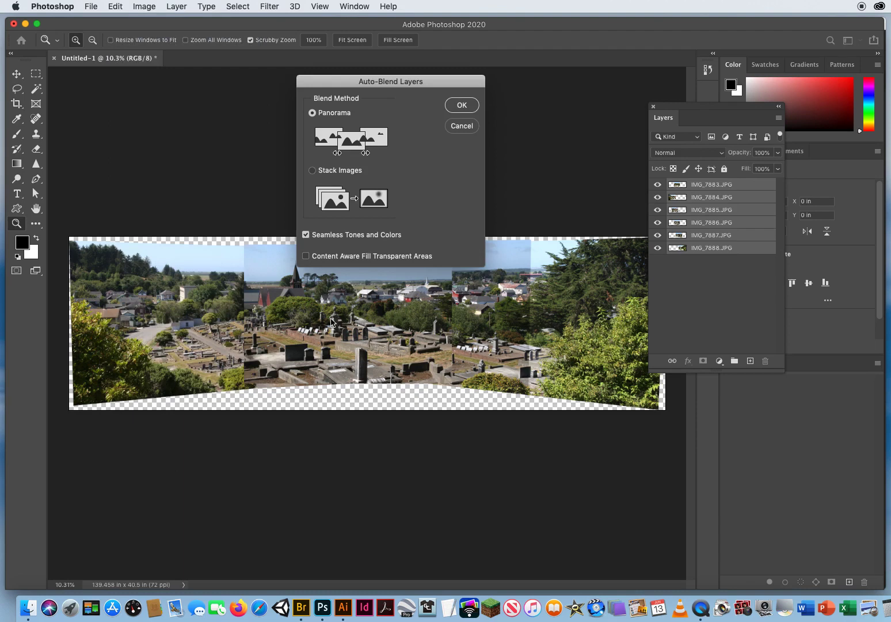
drag(345, 79, 367, 155)
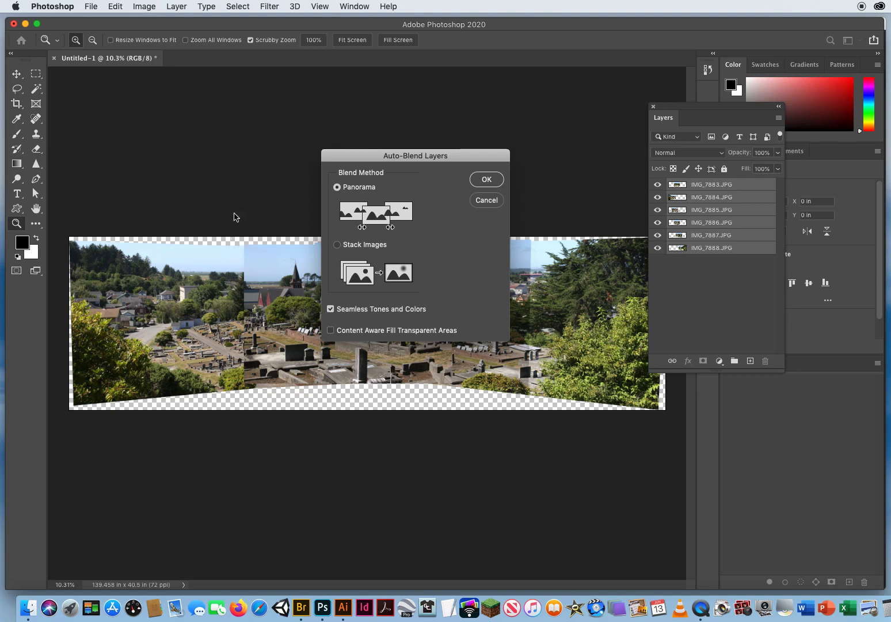
drag(366, 150, 348, 292)
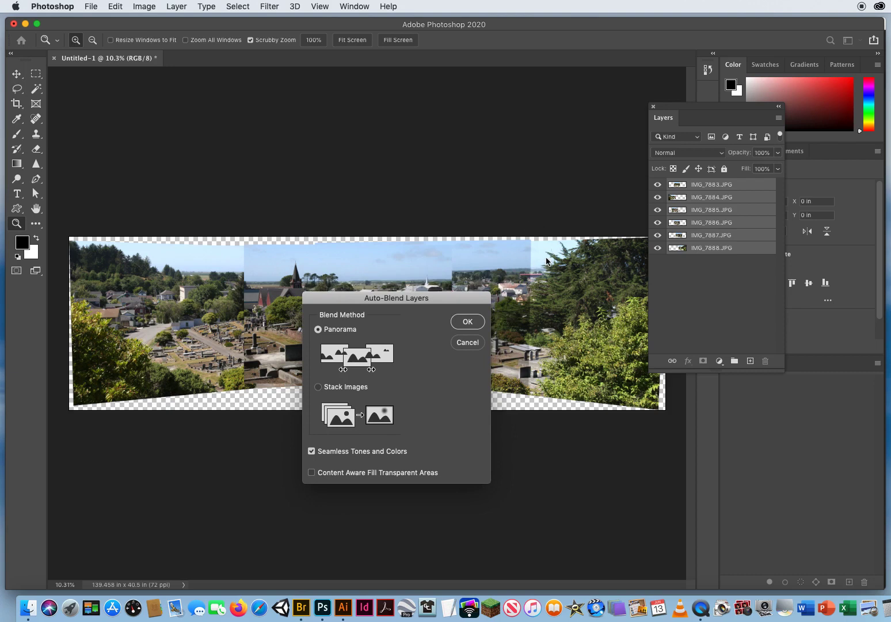
drag(457, 297, 471, 161)
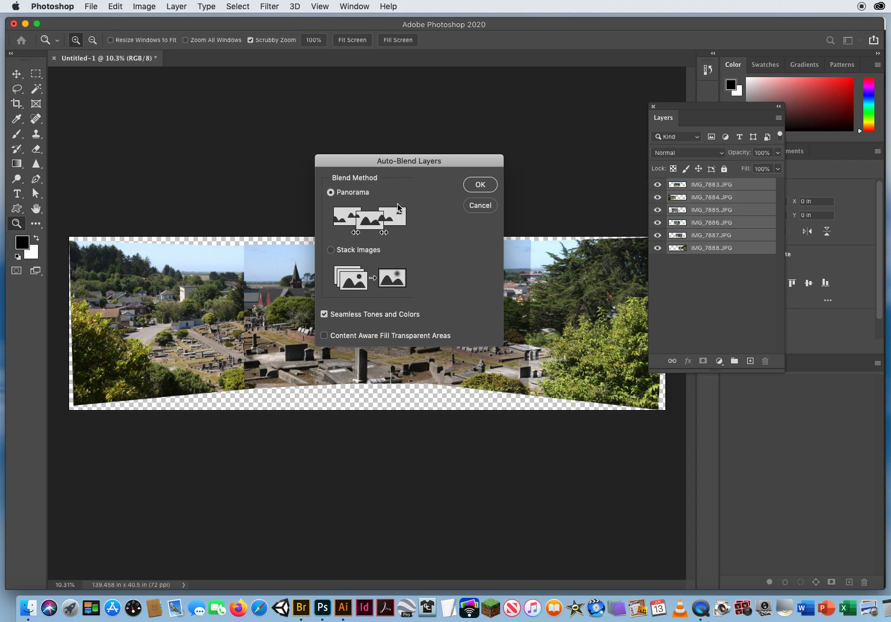
drag(347, 160, 331, 70)
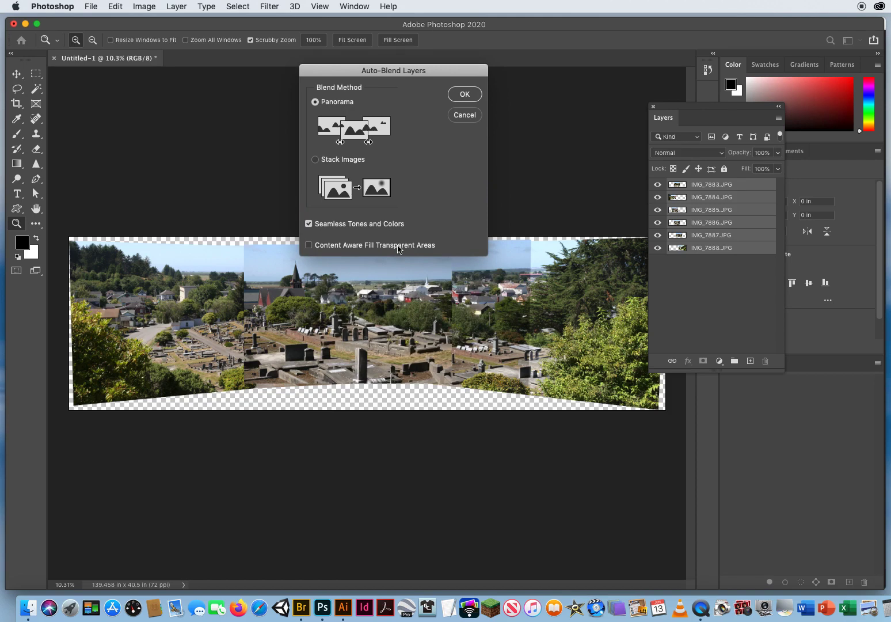
click(465, 95)
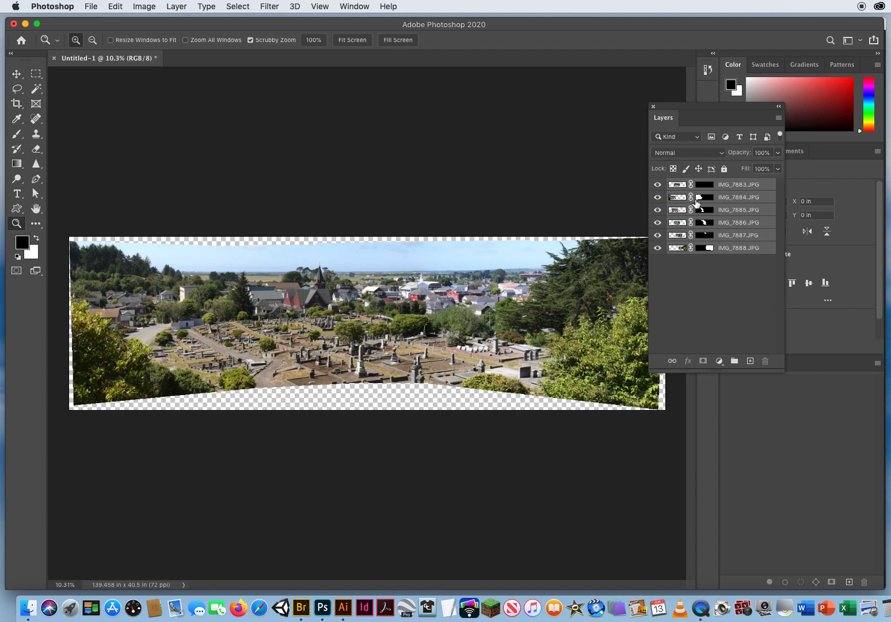
Hide layers IMG_7884–IMG_7888, then toggle between IMG_7883's blend mask and its image pixels
drag(680, 106, 669, 107)
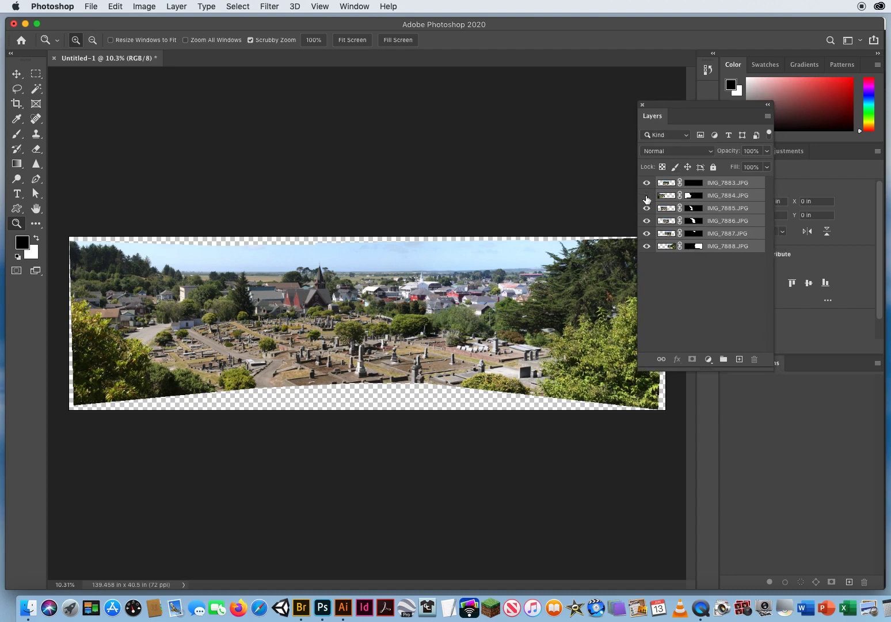
drag(646, 200, 647, 254)
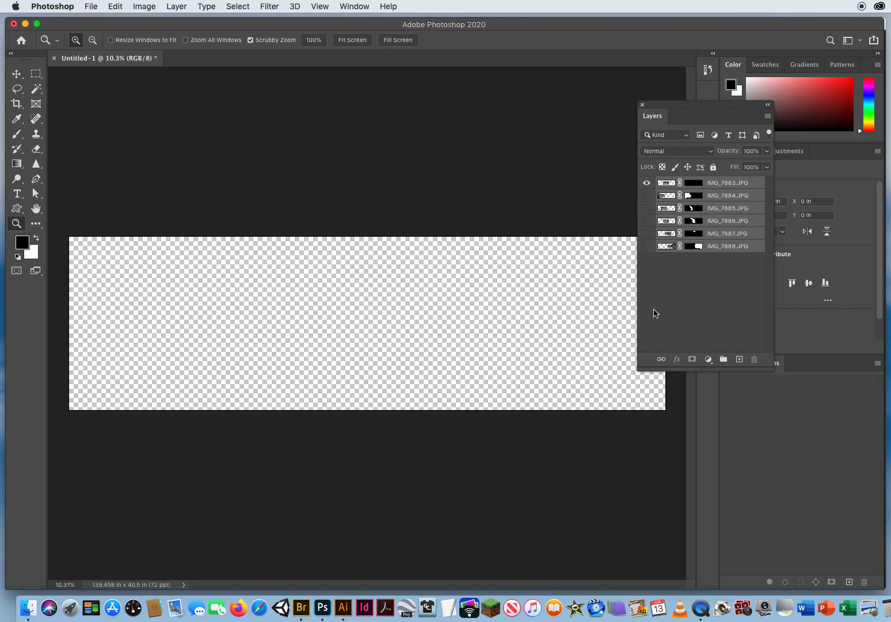
click(726, 185)
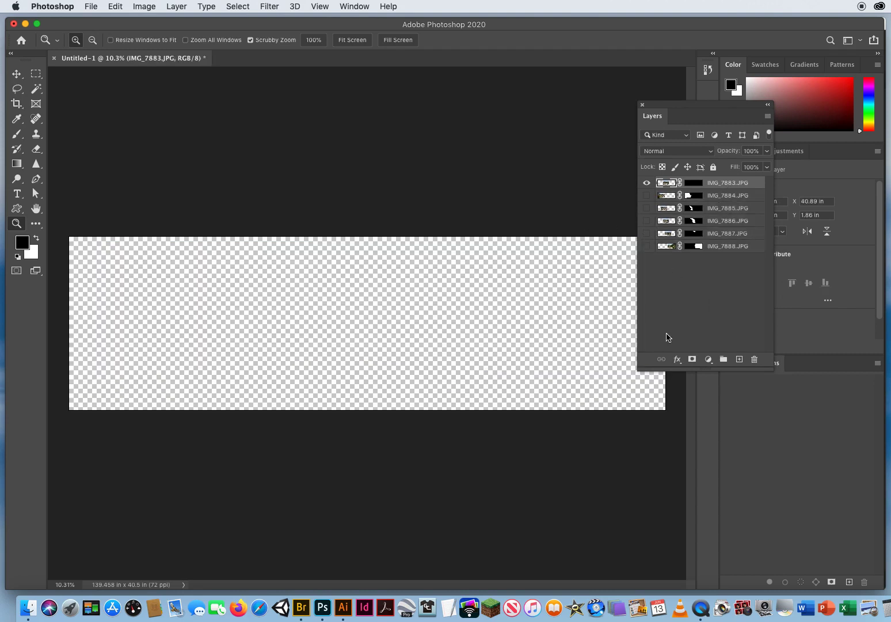
click(694, 184)
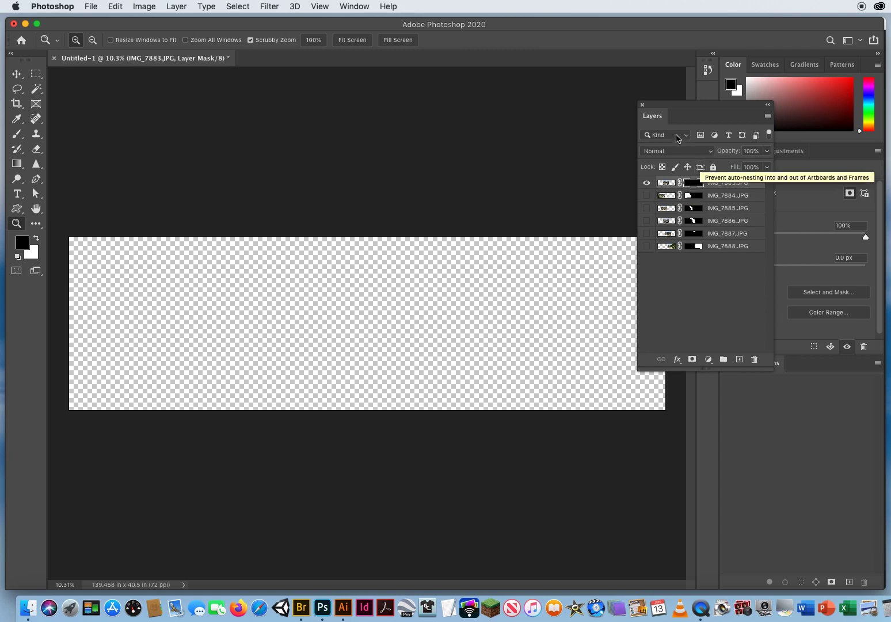
click(667, 183)
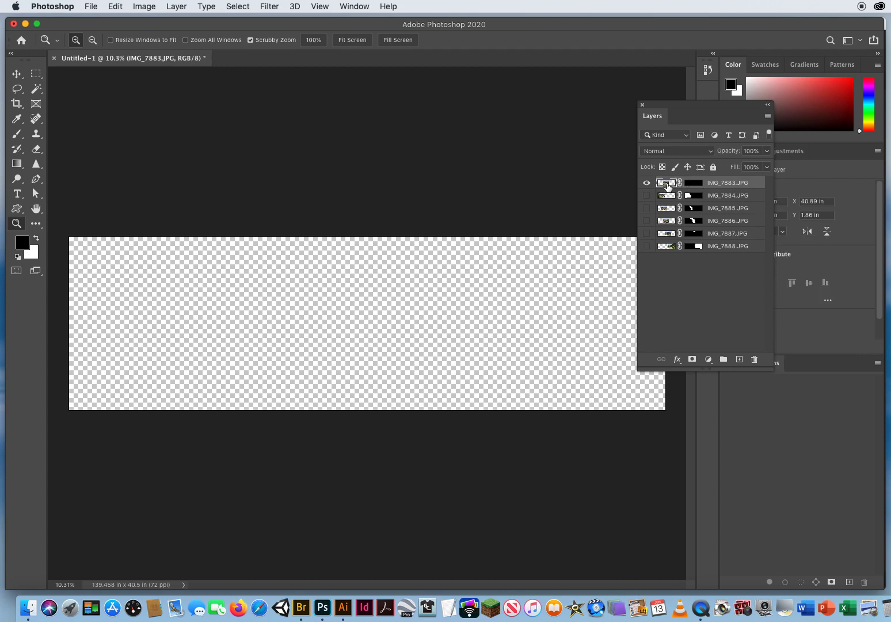
click(697, 183)
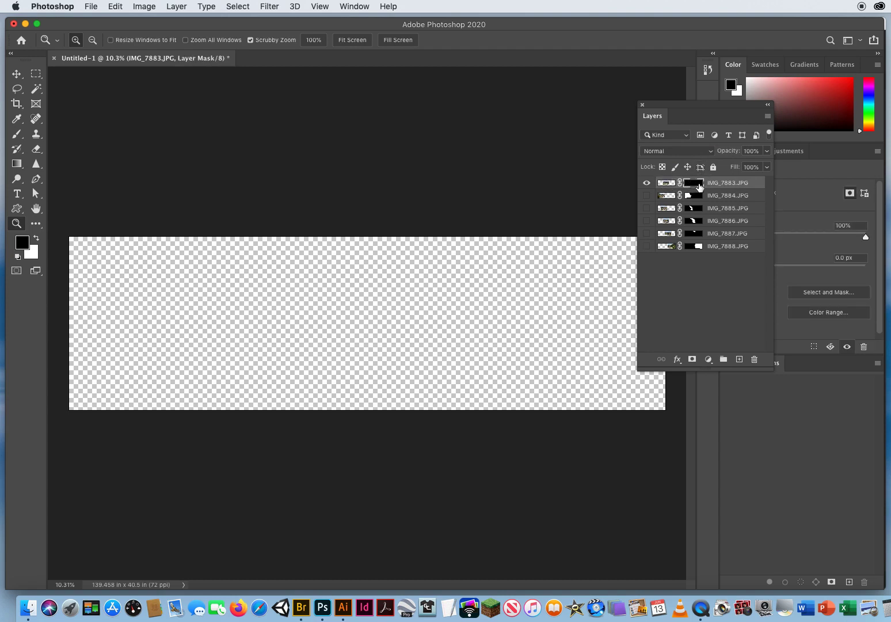
click(666, 183)
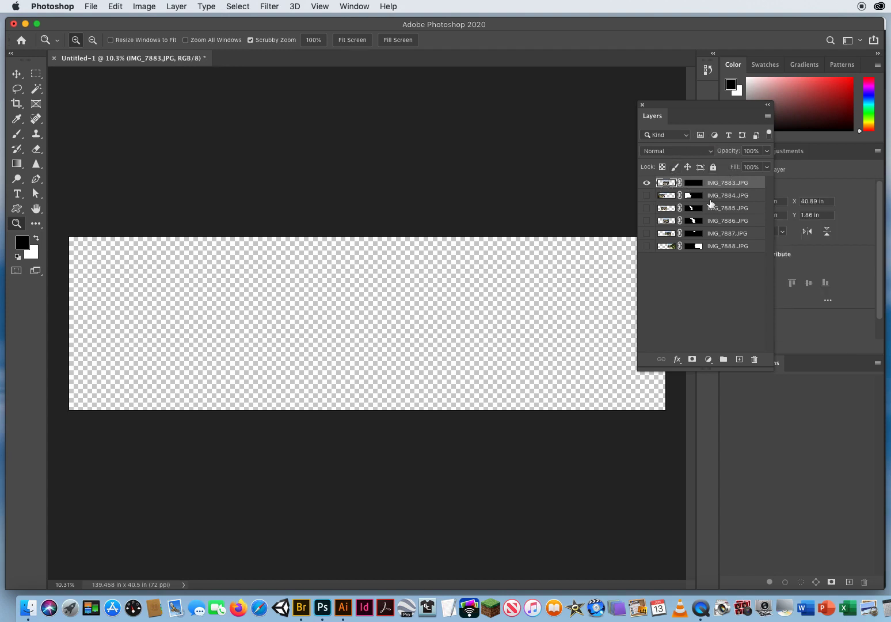
Set the Layers panel thumbnails to medium size through Panel Options
click(768, 118)
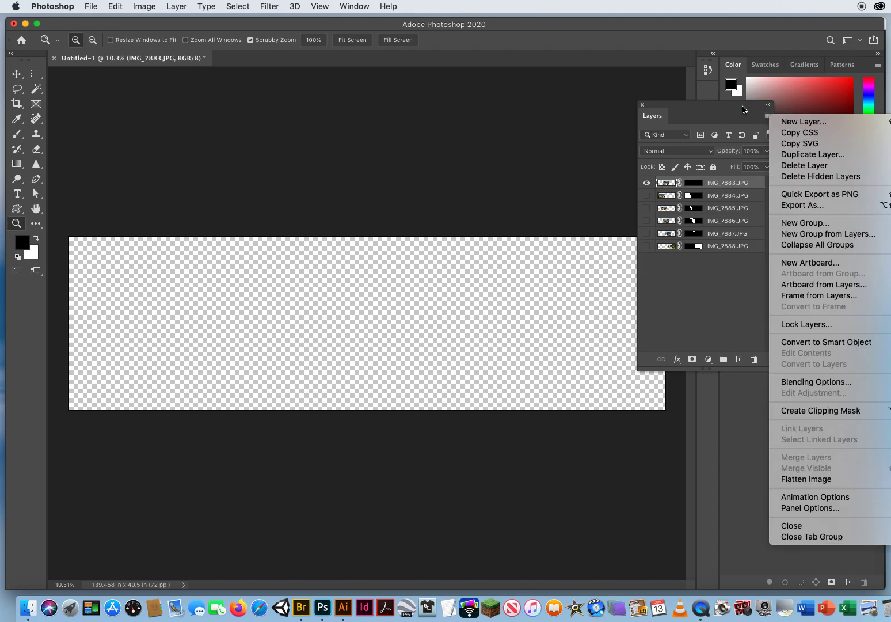
click(622, 103)
drag(703, 105, 573, 87)
click(638, 99)
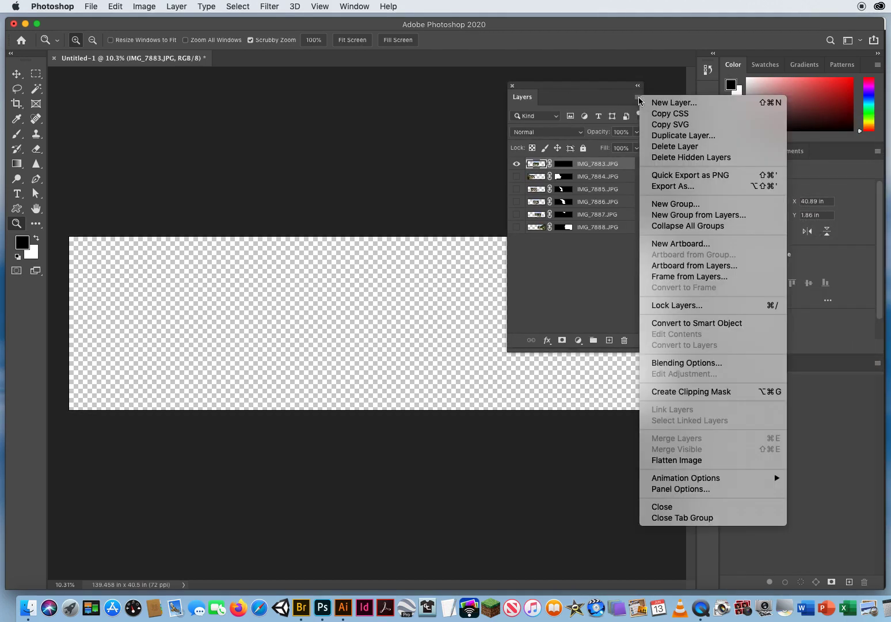
click(675, 489)
click(471, 246)
click(633, 183)
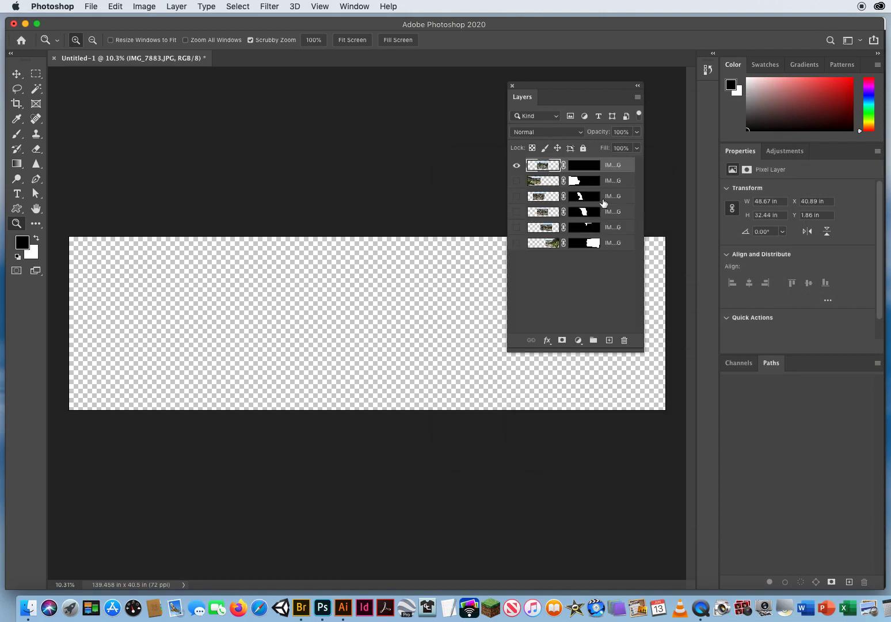
Shift the Layers panel right and select the top layer's image instead of its mask
drag(579, 87, 651, 80)
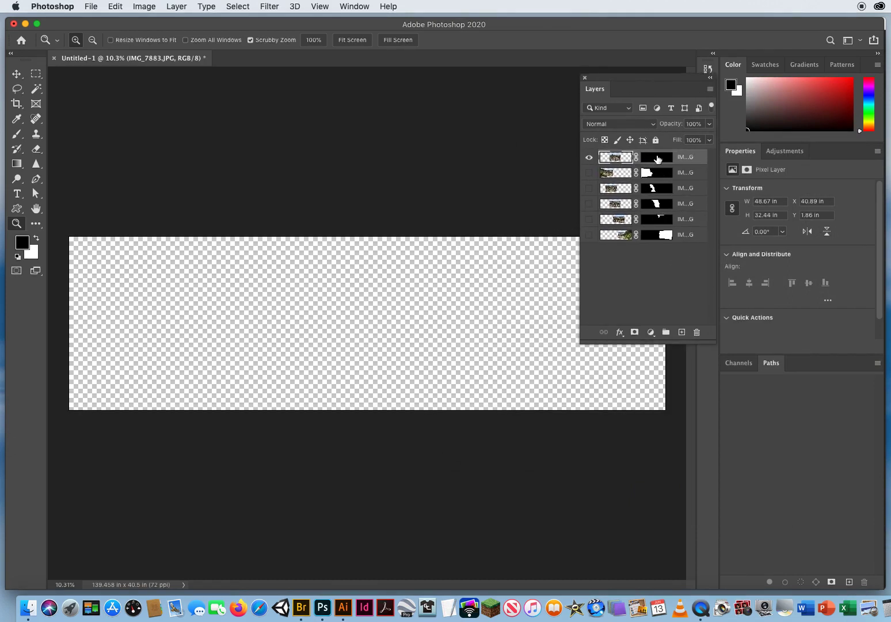
click(659, 159)
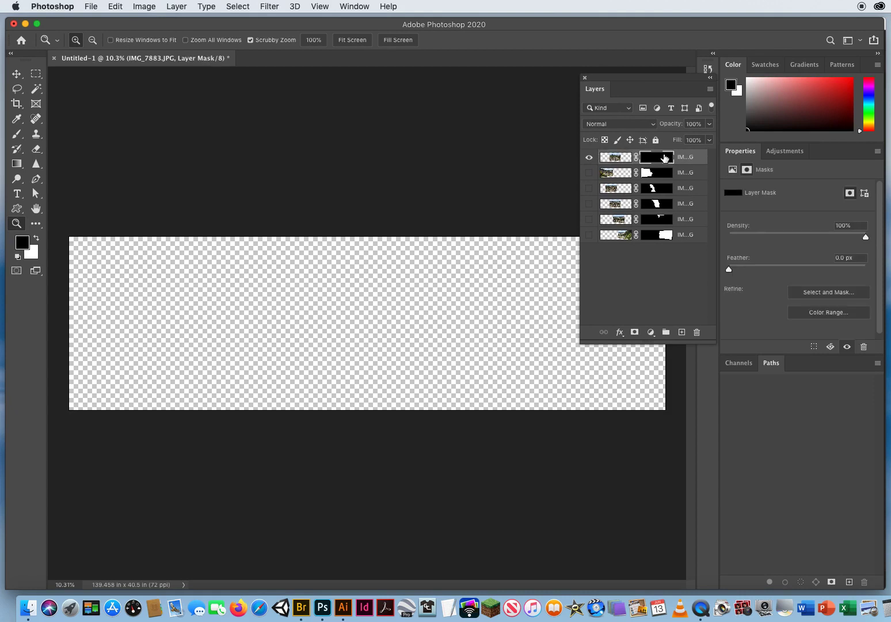
click(616, 158)
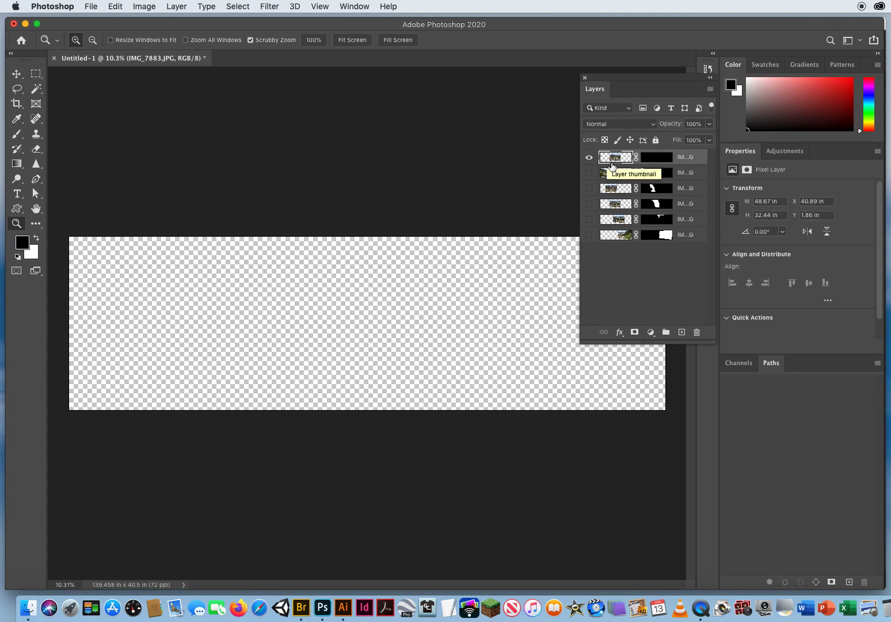
Make photo layers two through six visible again, restoring the full blended panorama
click(588, 173)
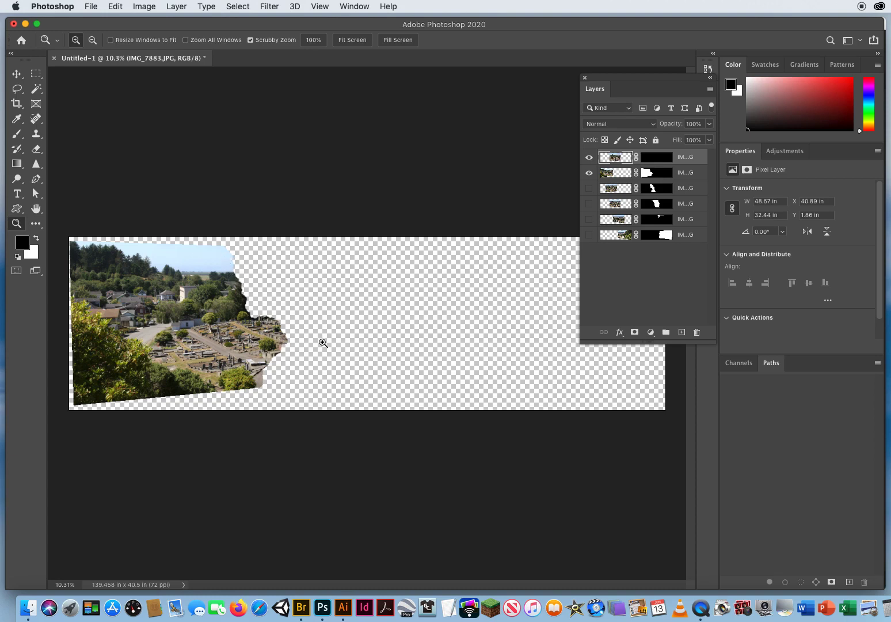
click(652, 190)
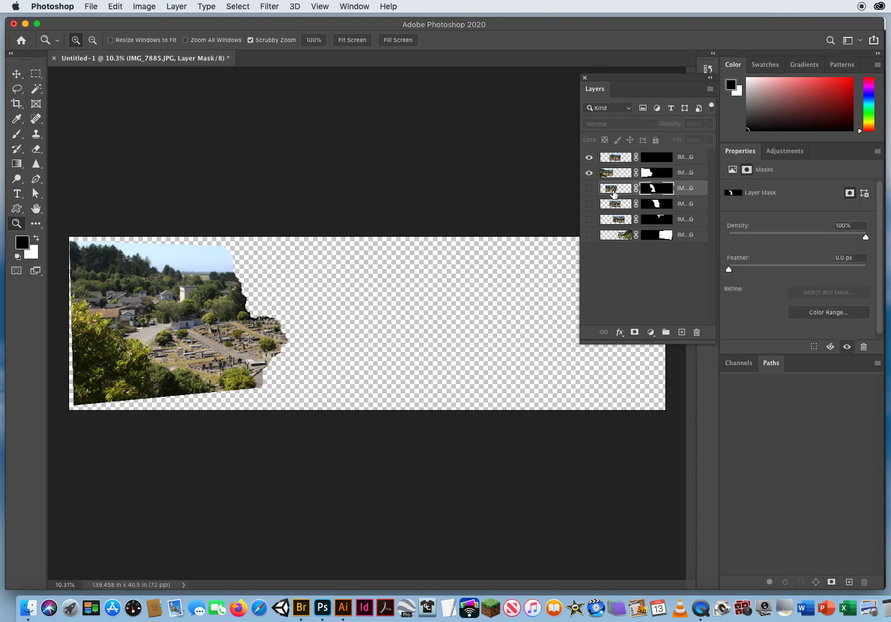
click(588, 188)
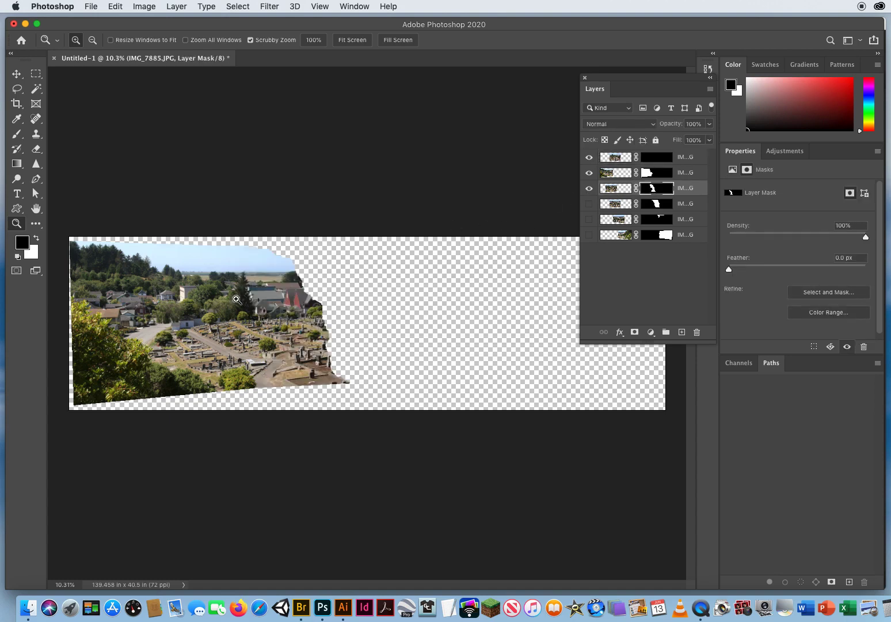
click(589, 204)
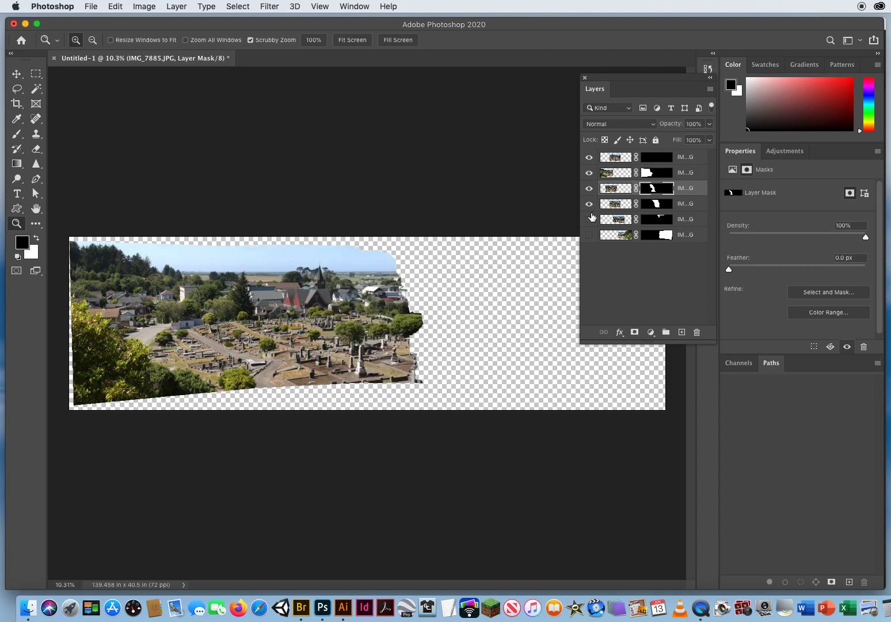
click(589, 219)
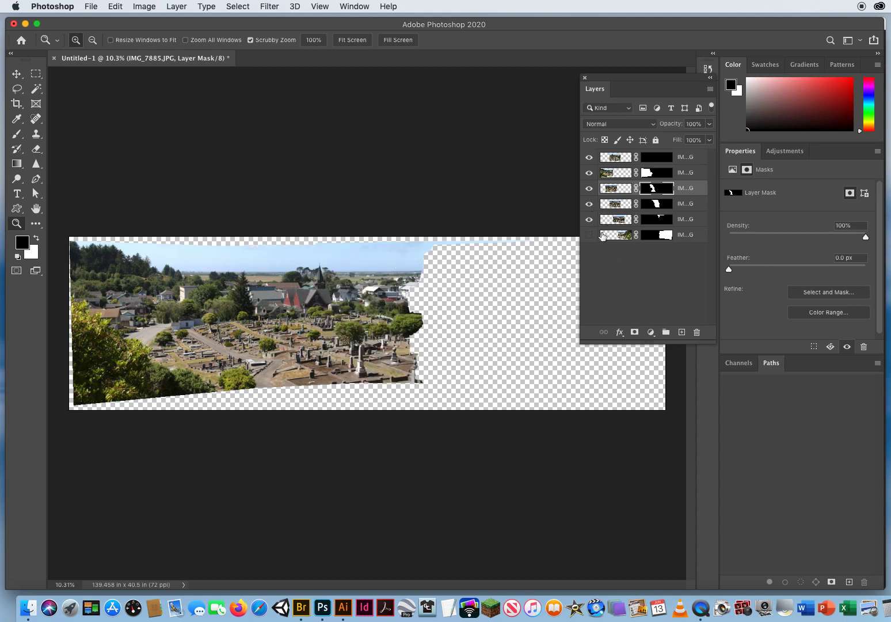
click(589, 235)
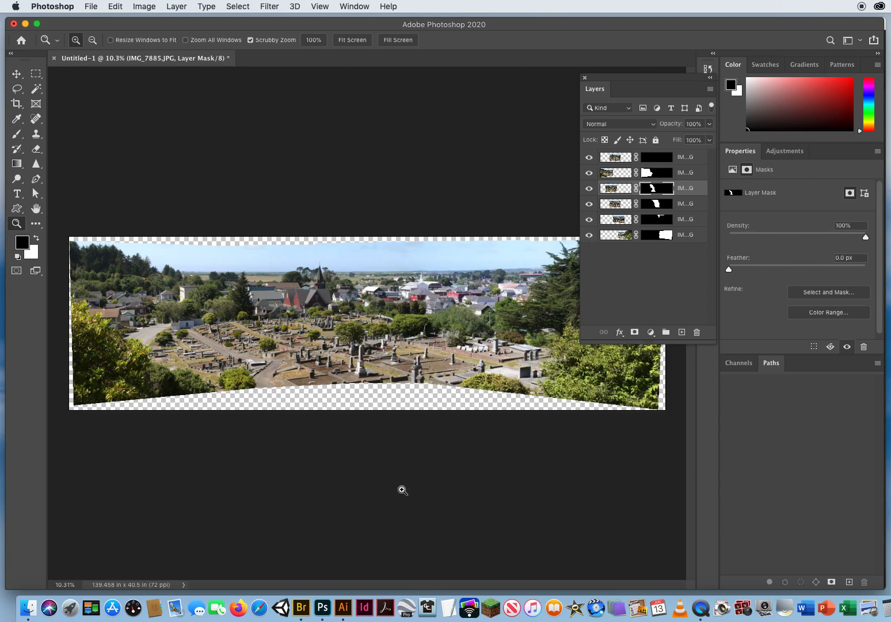
drag(598, 80, 655, 88)
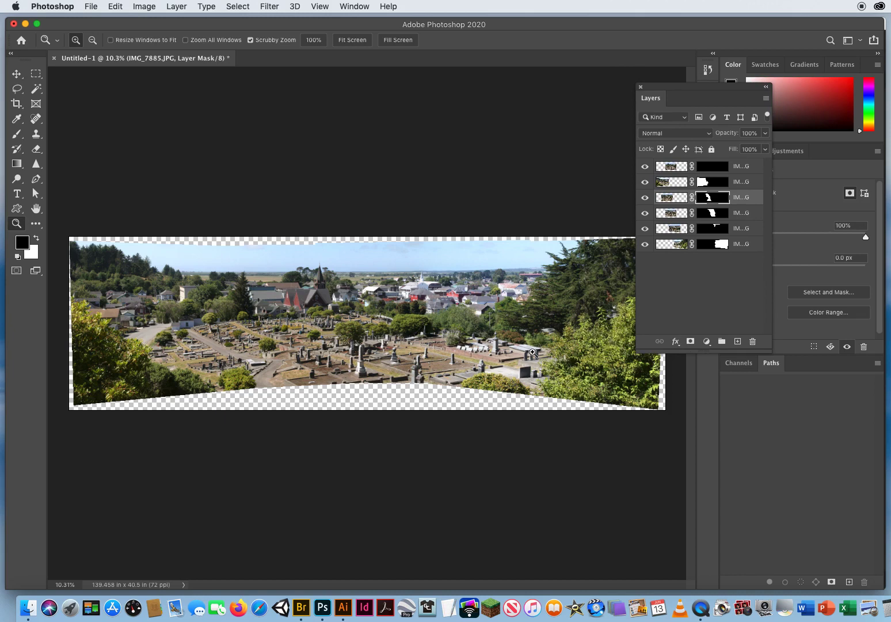
Use Flatten Image from the Layers panel menu to merge all six masked layers
drag(745, 91, 618, 92)
click(639, 100)
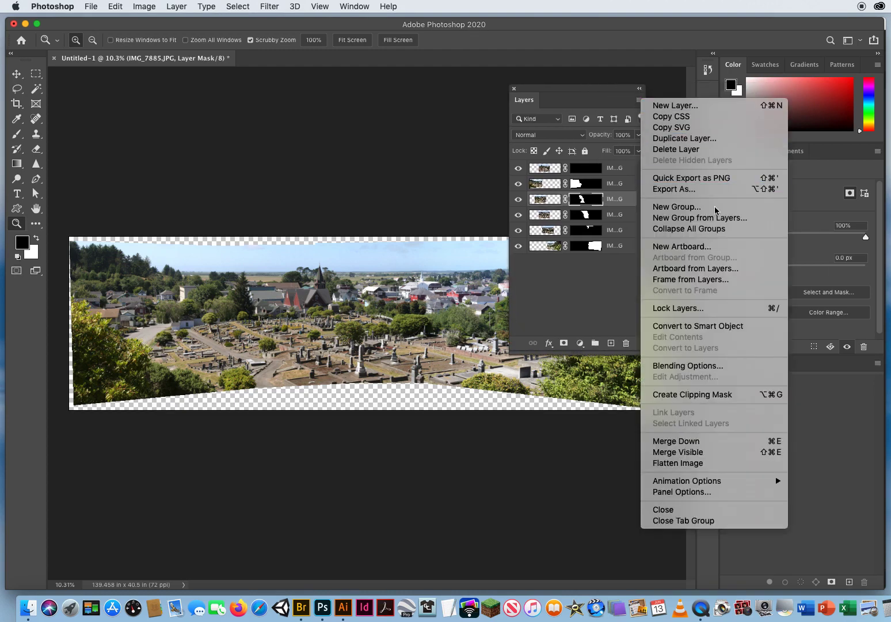
click(695, 467)
drag(532, 93, 751, 160)
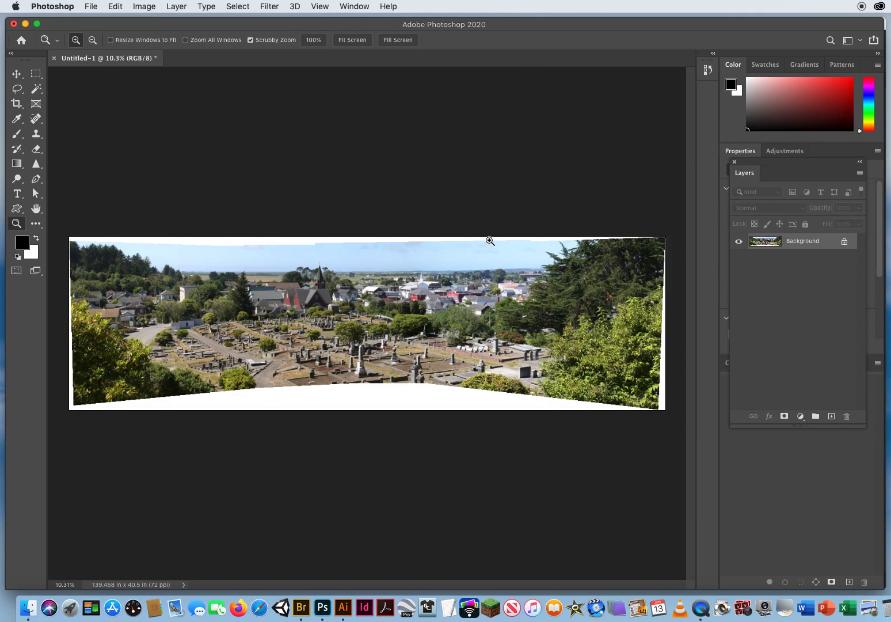
Crop the bottom, top, right and left edges inward past the blank curves to 135.986 × 31.431 in
click(16, 103)
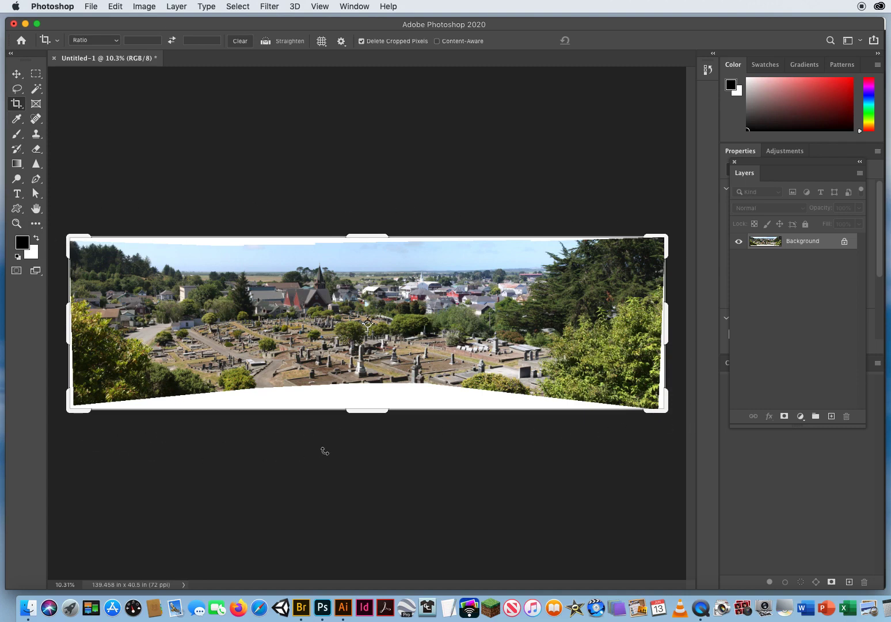
drag(372, 411, 372, 397)
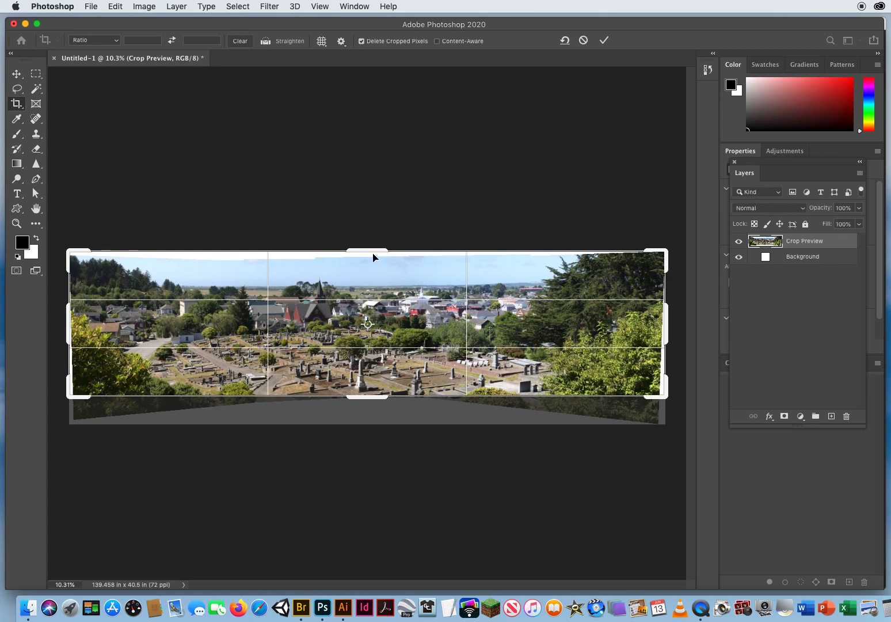
drag(372, 254, 370, 255)
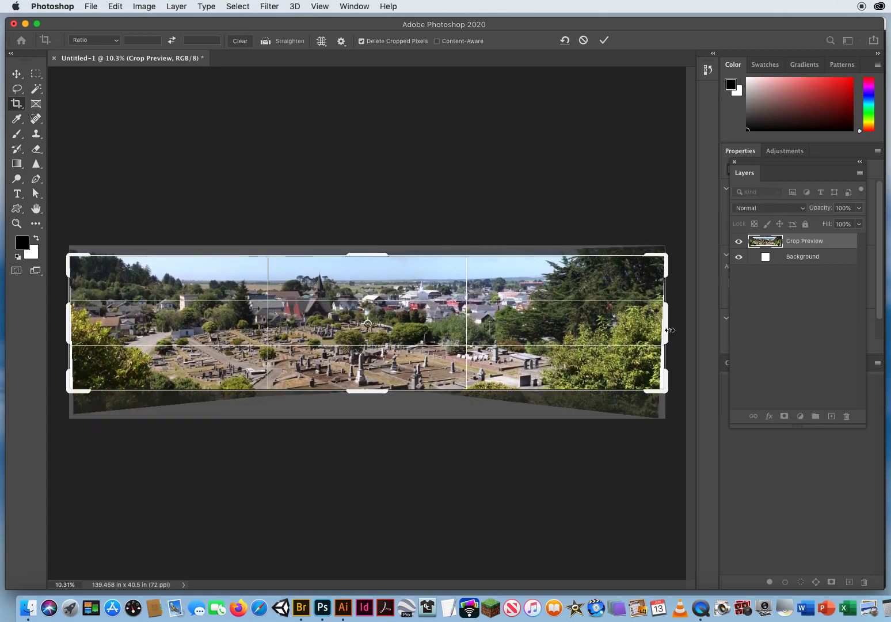
drag(666, 329, 664, 330)
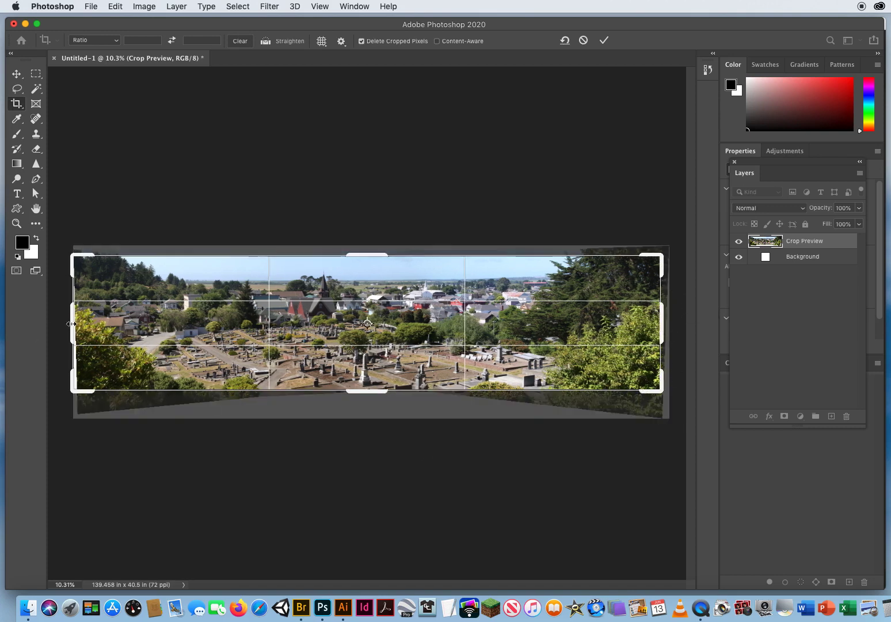
drag(70, 324, 76, 324)
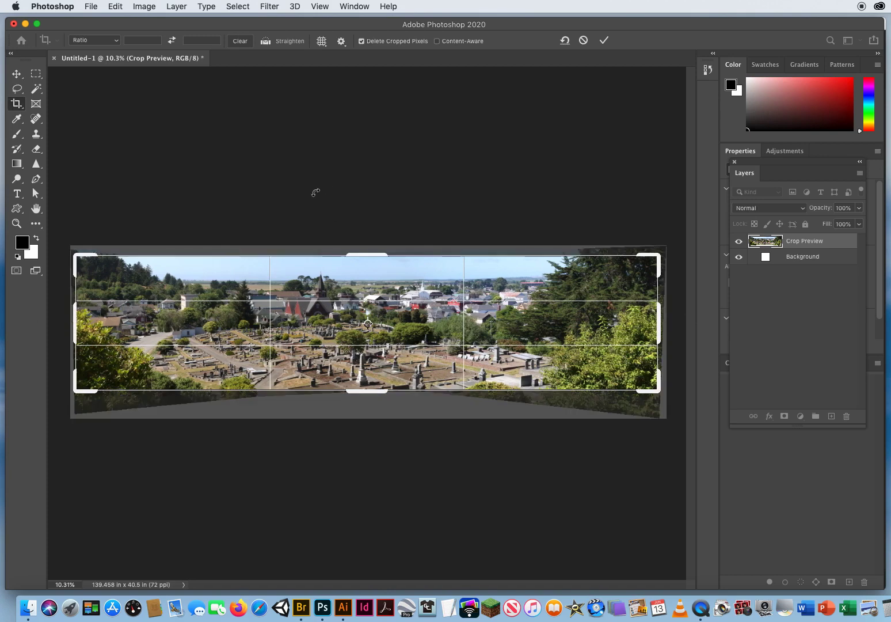
key(Return)
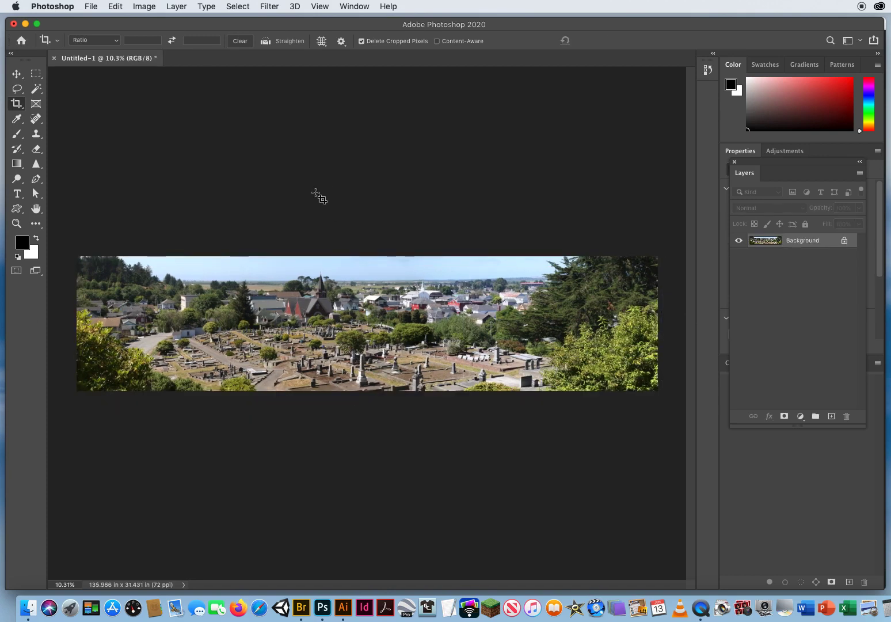
click(21, 226)
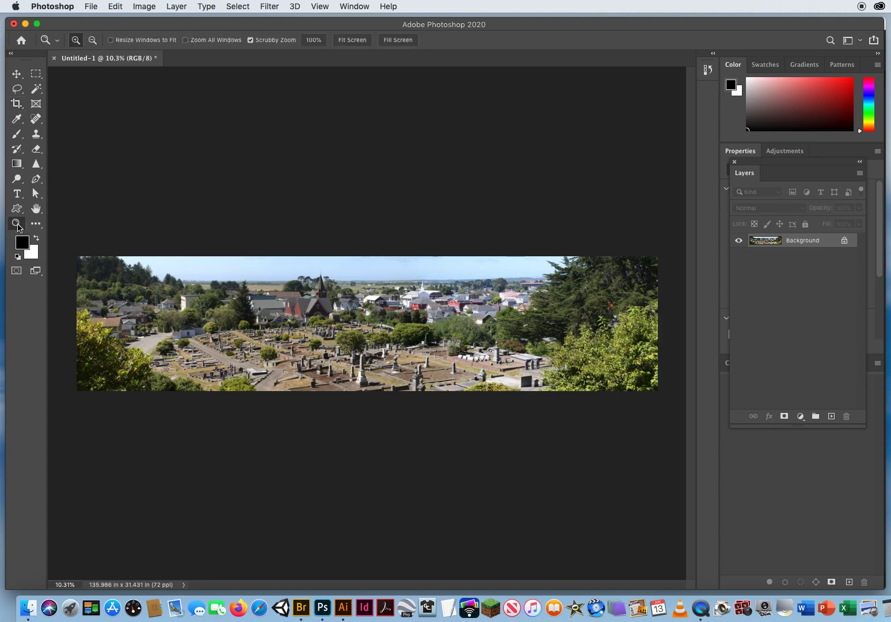
drag(147, 320, 392, 316)
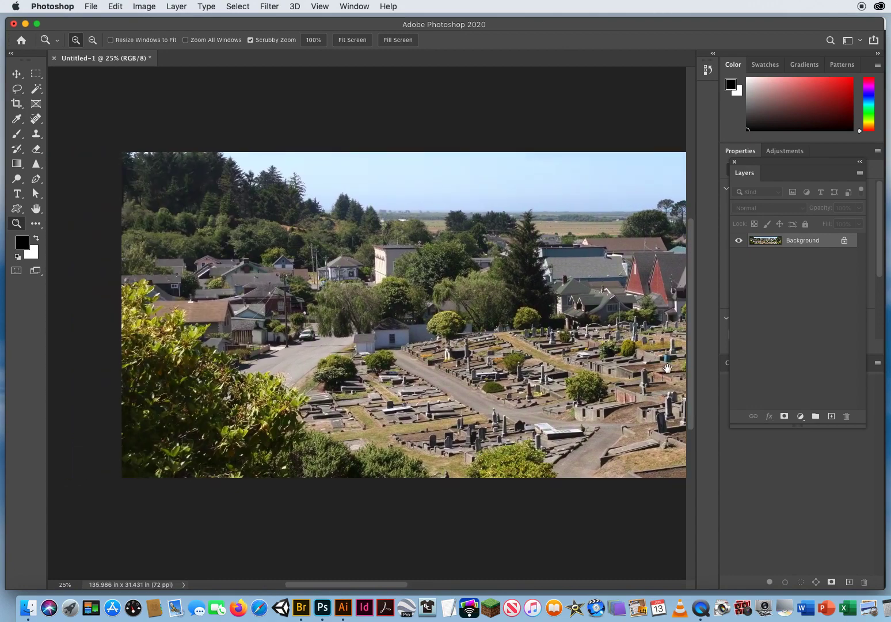
drag(668, 367, 126, 366)
drag(316, 359, 467, 347)
drag(546, 346, 280, 342)
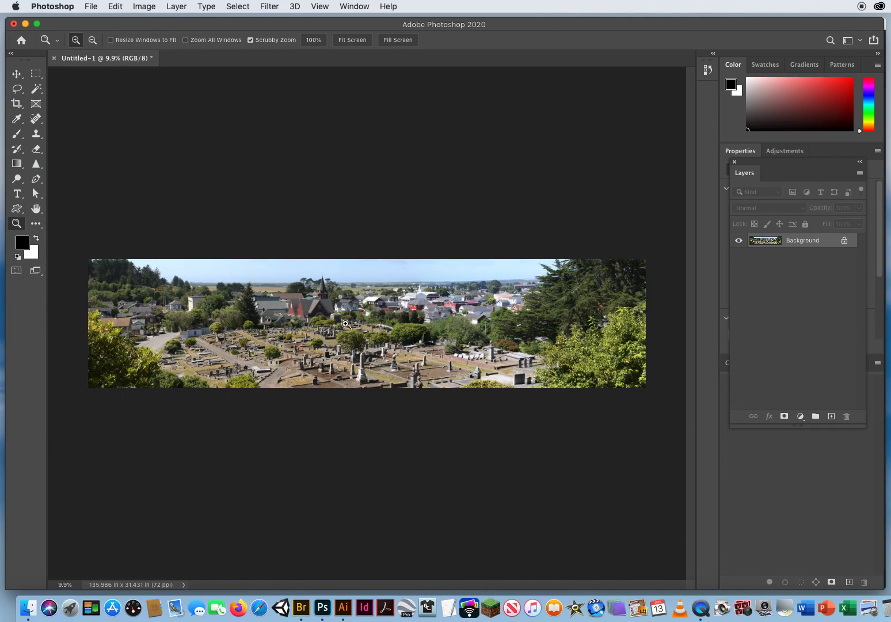
click(144, 6)
Open Hue/Saturation and raise Reds saturation to +32 and Yellows to +29
mouse_move(154, 40)
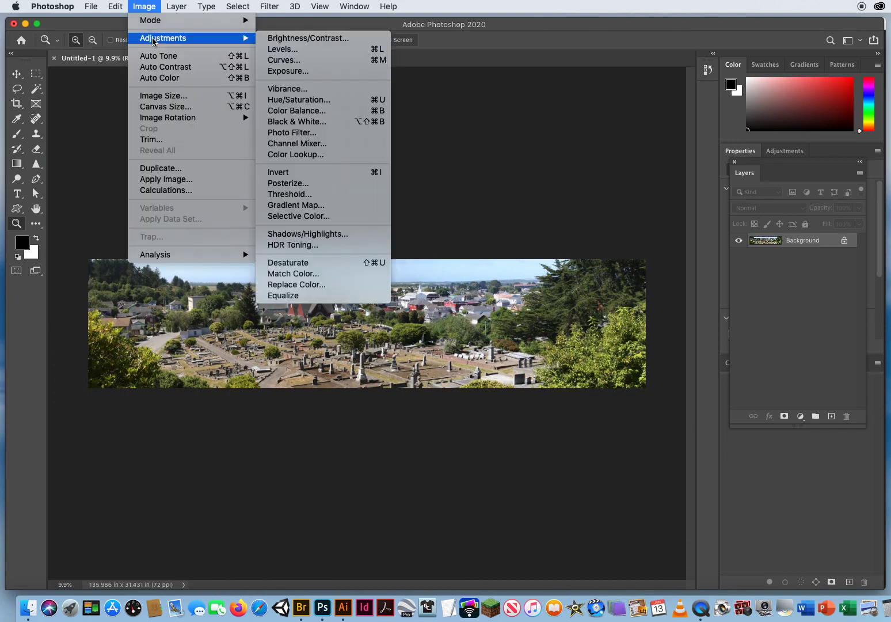
click(330, 100)
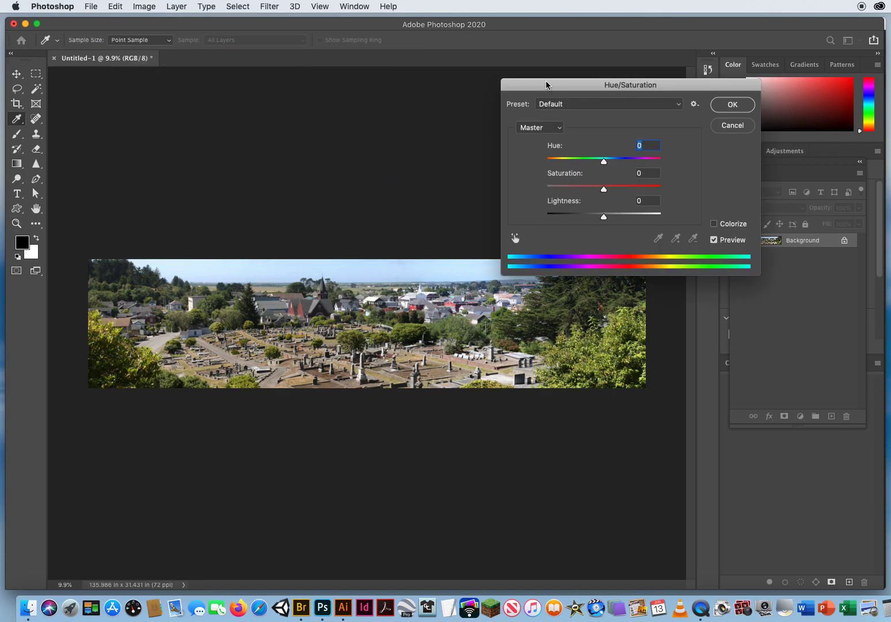
drag(546, 85, 575, 83)
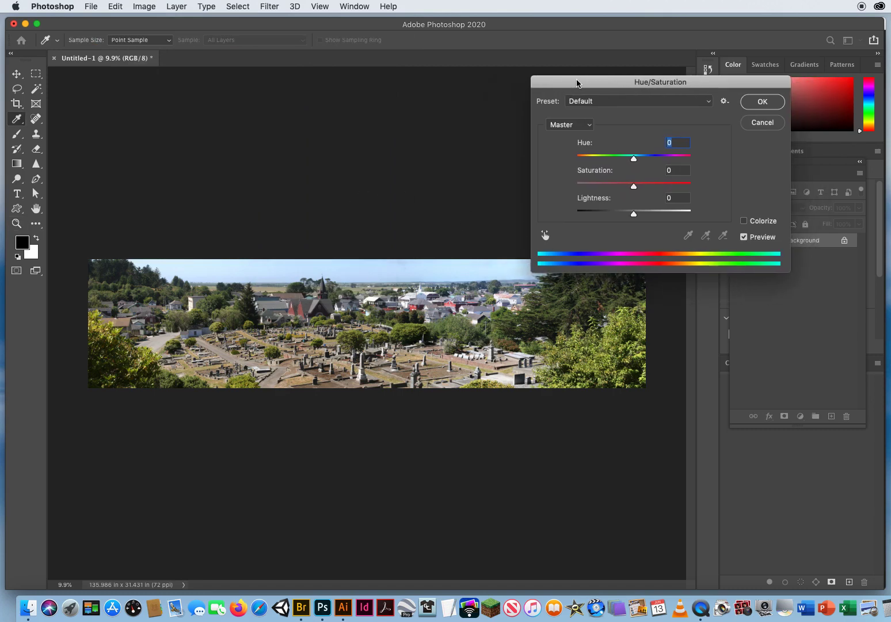
click(568, 126)
click(570, 136)
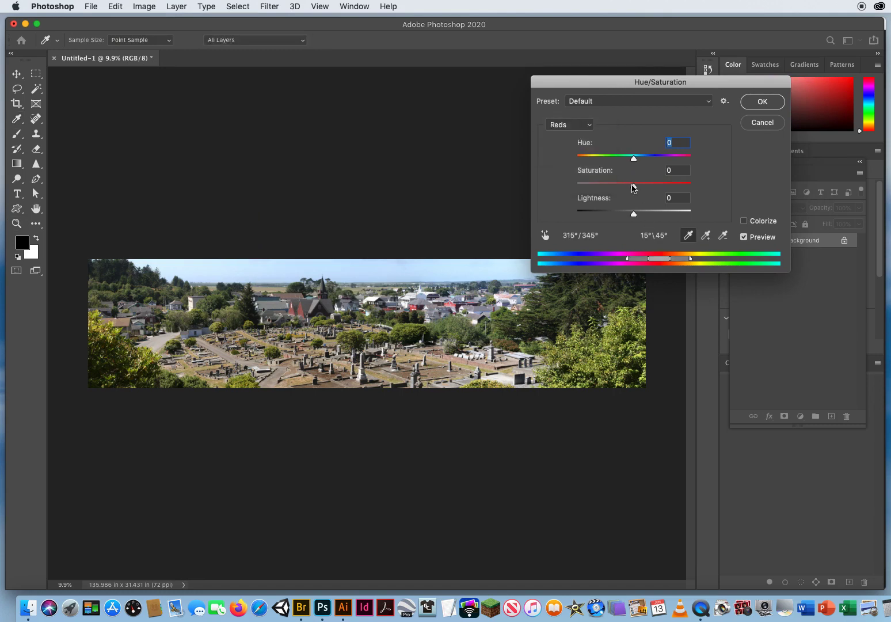
drag(634, 189, 641, 191)
mouse_move(644, 191)
mouse_down()
mouse_move(699, 191)
mouse_move(633, 190)
mouse_move(707, 191)
mouse_move(624, 188)
mouse_move(700, 187)
mouse_move(625, 187)
mouse_move(686, 187)
mouse_move(635, 190)
mouse_move(653, 189)
mouse_up()
click(562, 126)
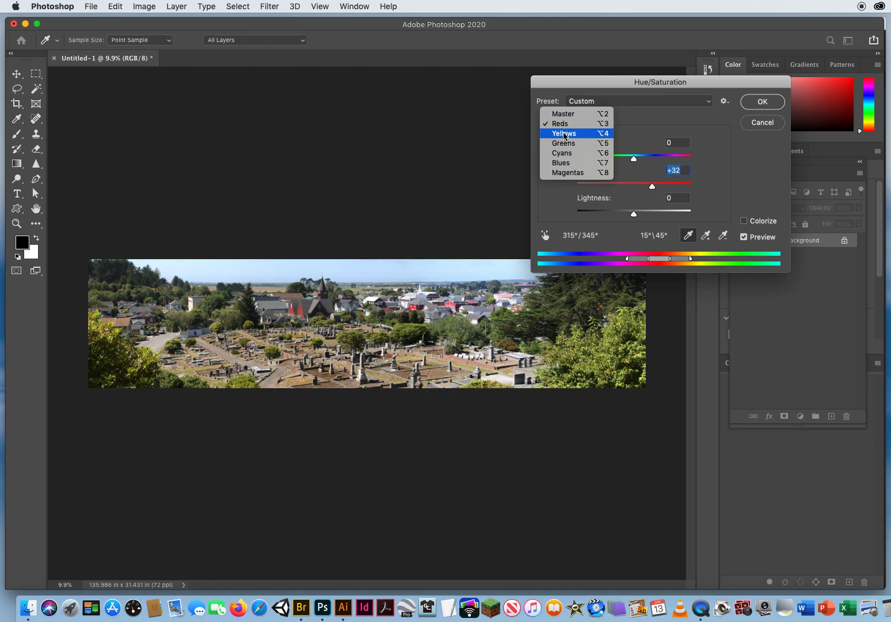
click(566, 134)
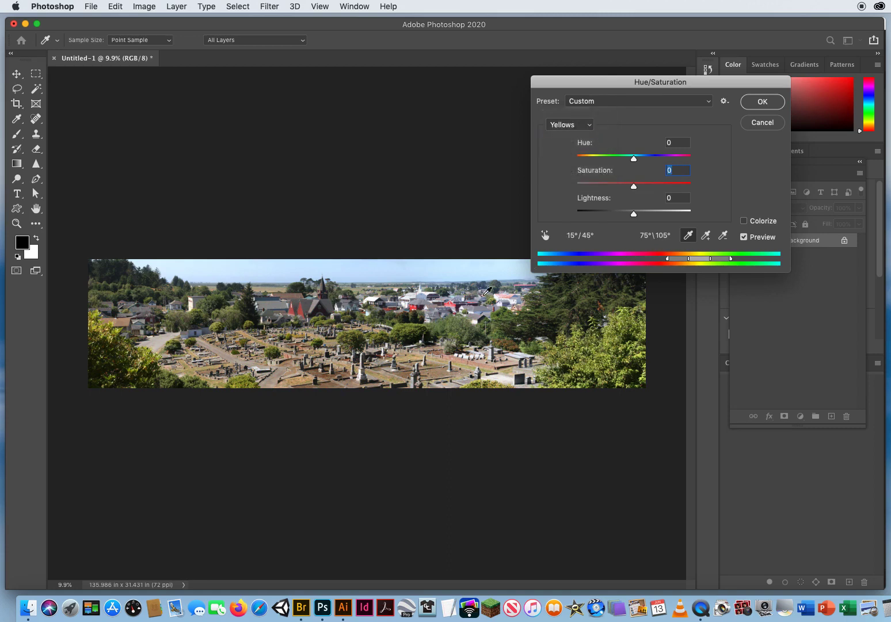
drag(637, 189, 560, 185)
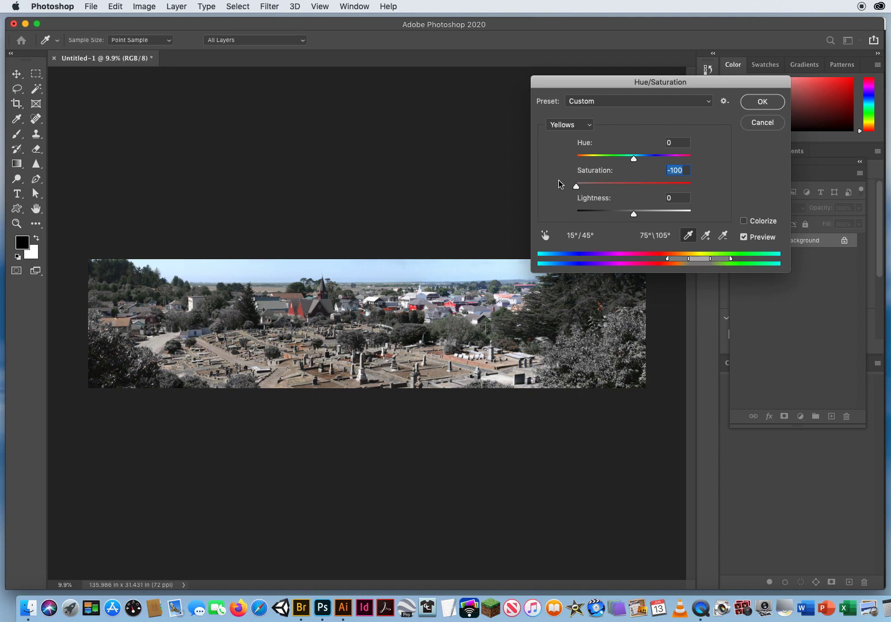
drag(558, 184, 655, 187)
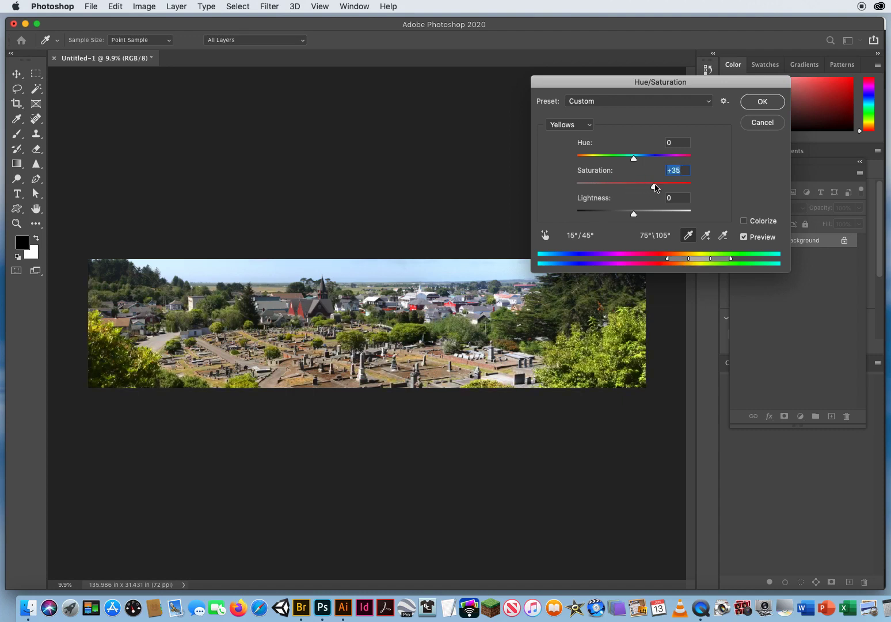
Raise Greens saturation to +43 and Cyans saturation to +35
click(569, 126)
click(567, 138)
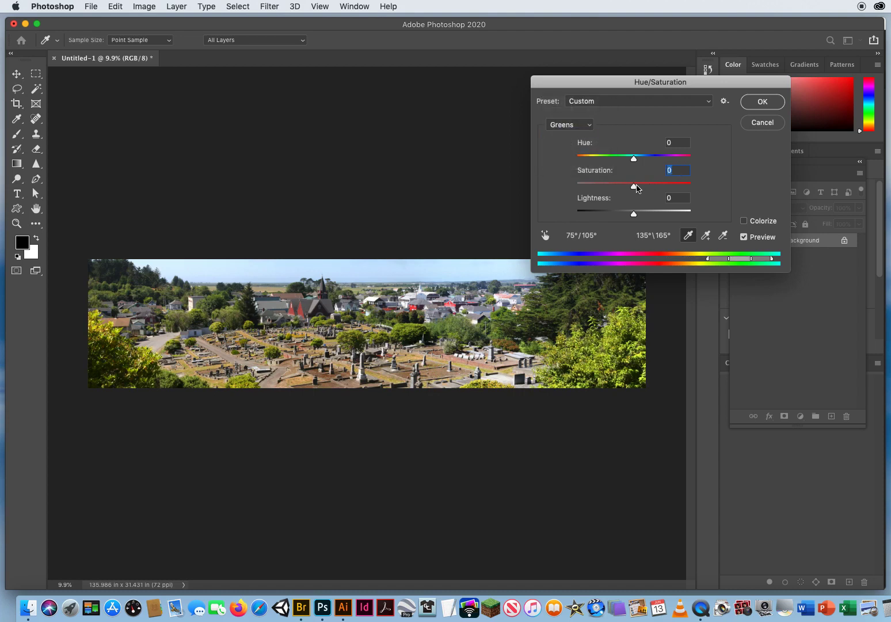
drag(635, 188, 658, 186)
click(581, 126)
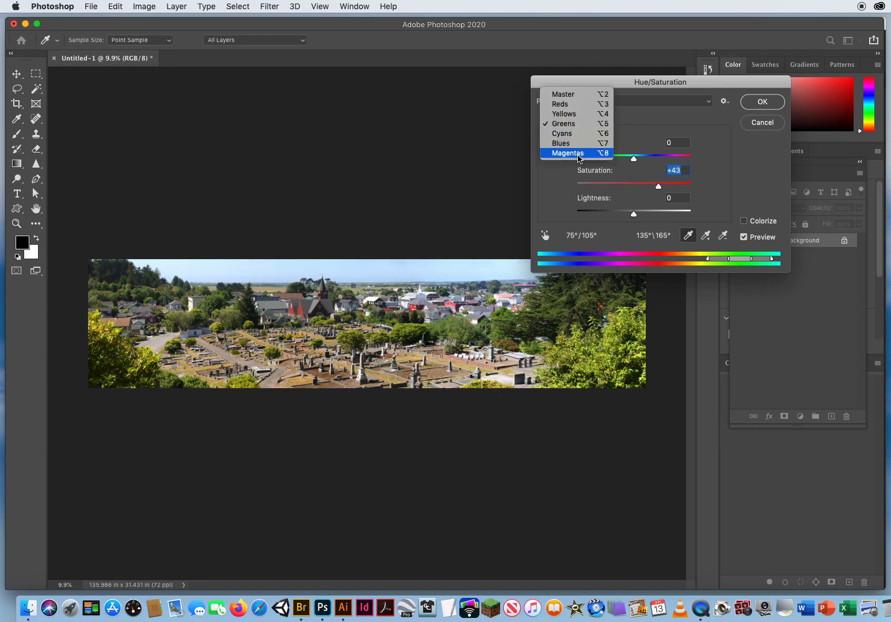
click(577, 138)
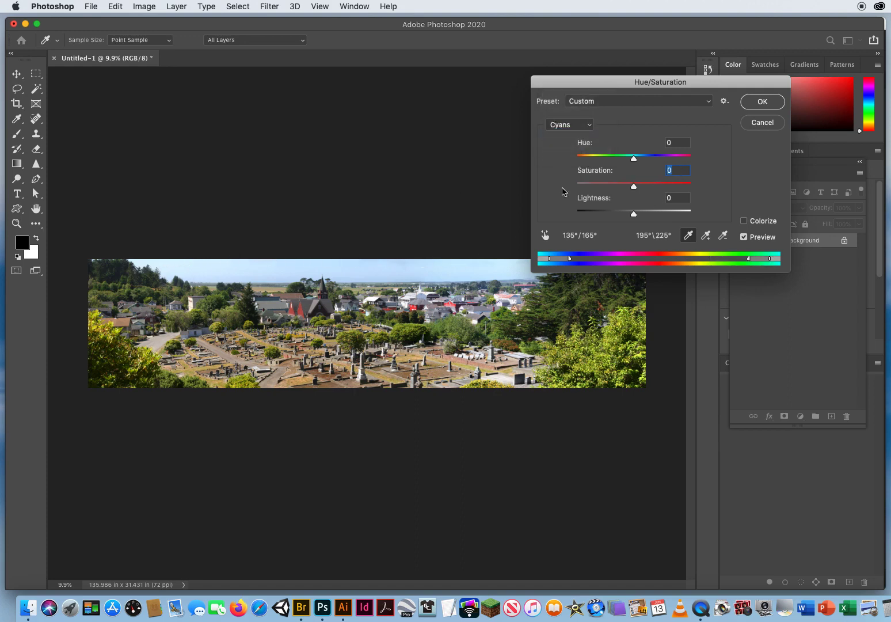
drag(633, 187, 654, 188)
Commit the Hue/Saturation adjustment and float the Layers panel out of its dock
click(760, 102)
key(z)
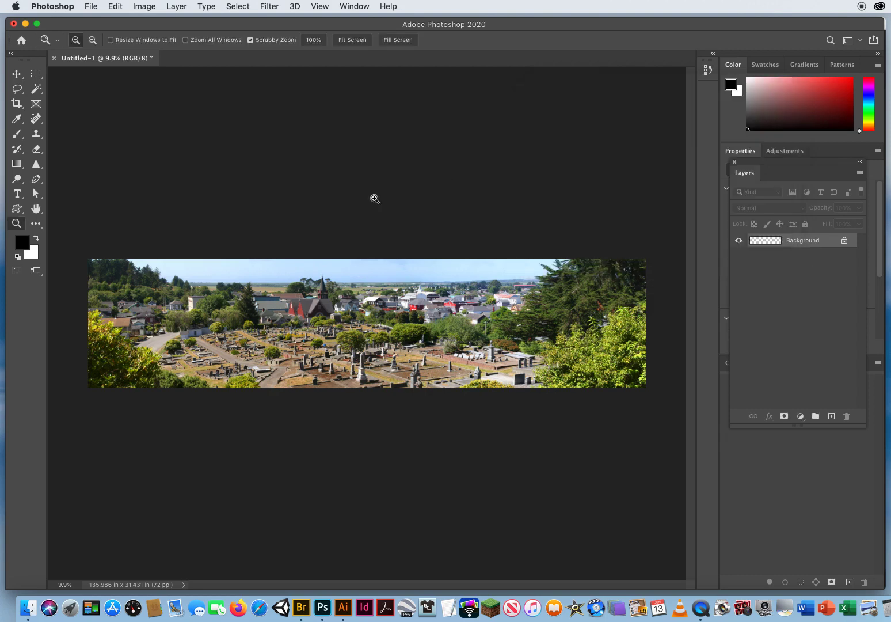
click(16, 73)
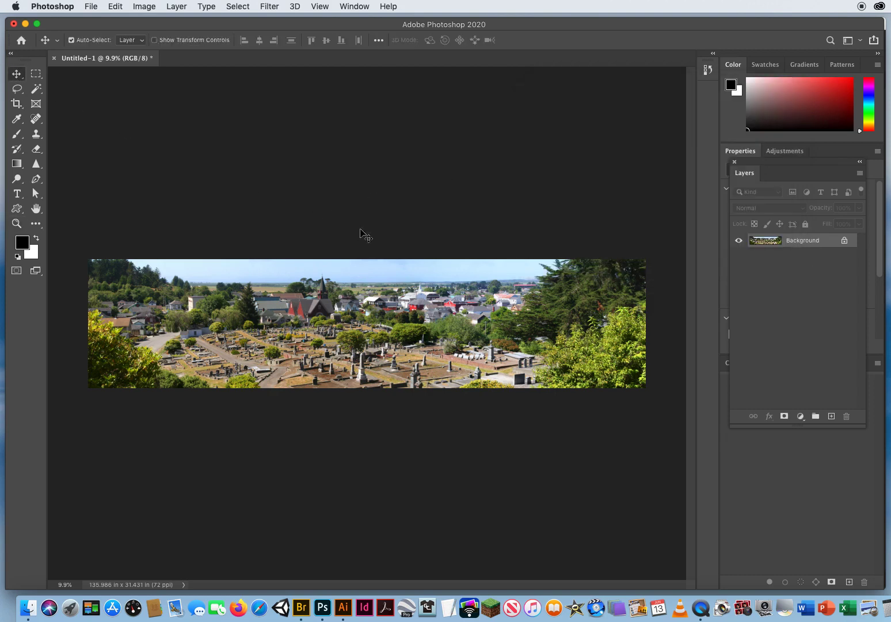
drag(756, 166, 594, 171)
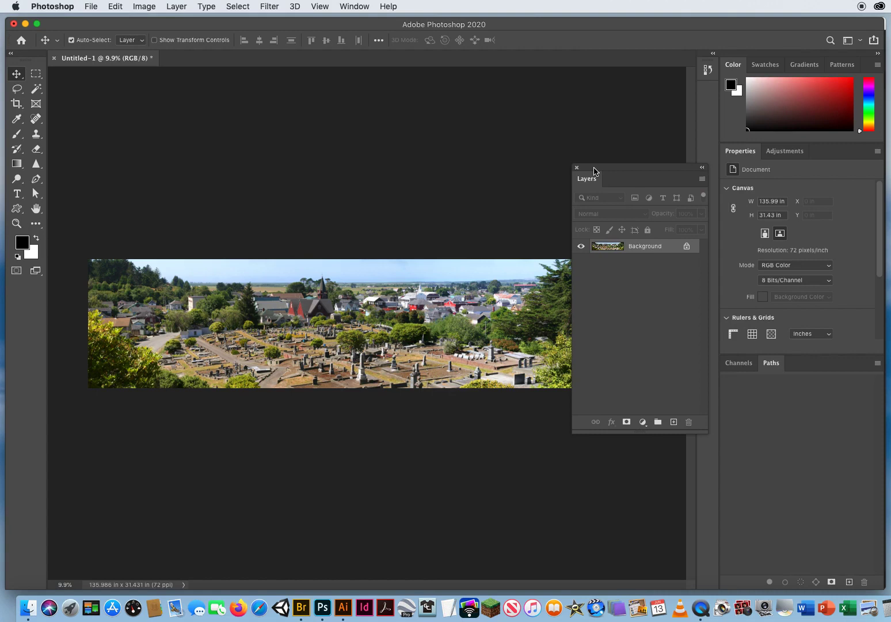
drag(594, 170, 639, 129)
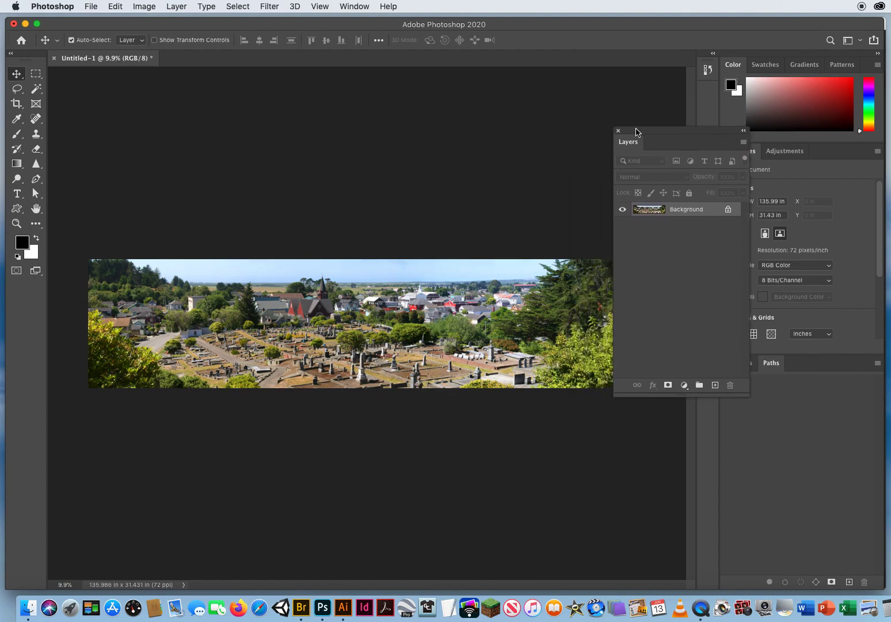
Browse the Edit menu without choosing anything, then move the floating Layers panel lower beside the panorama
click(114, 6)
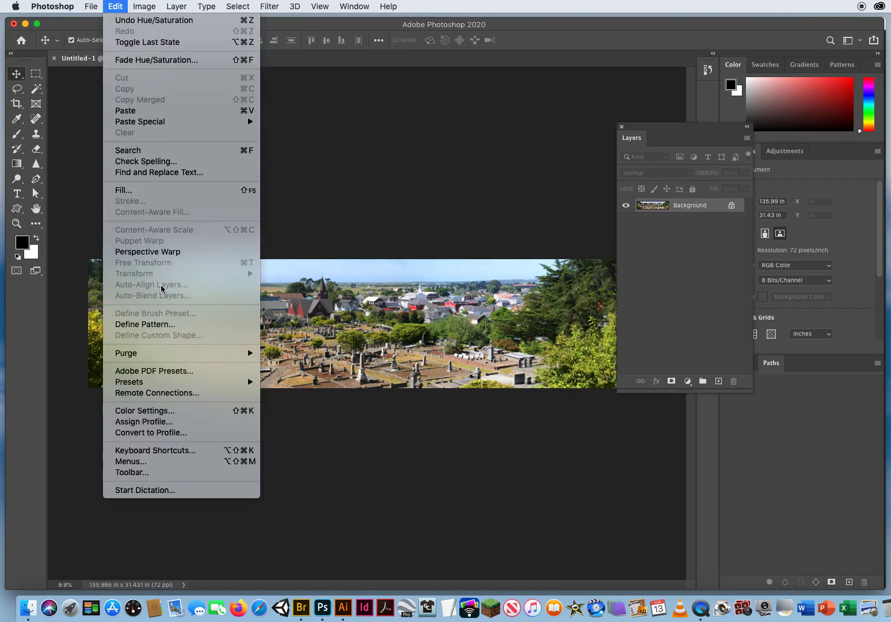
click(360, 231)
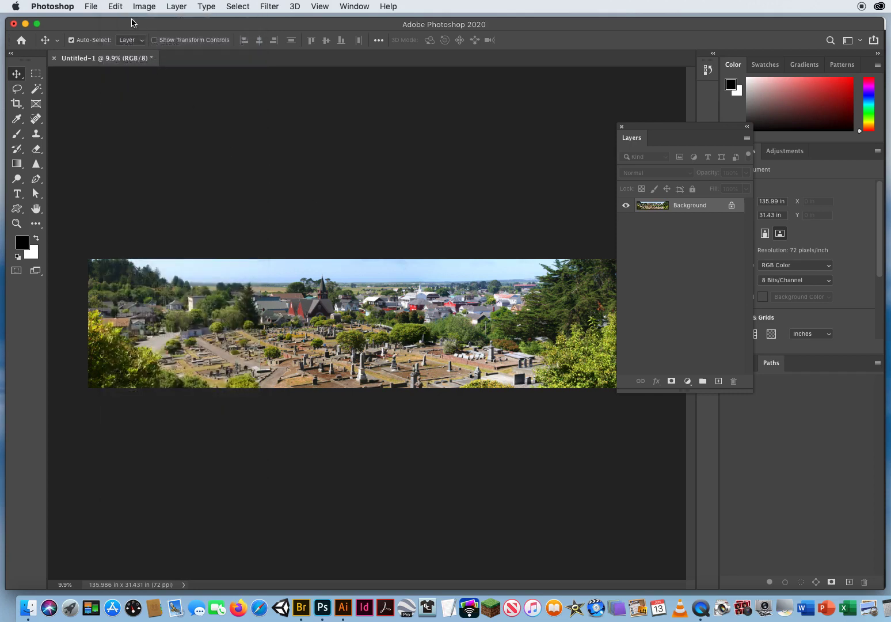
click(116, 6)
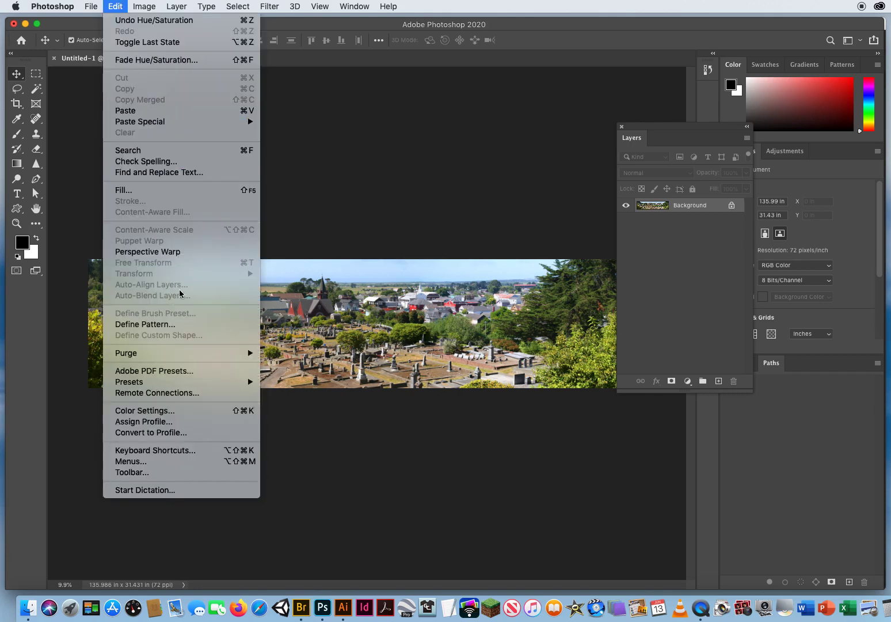
click(383, 213)
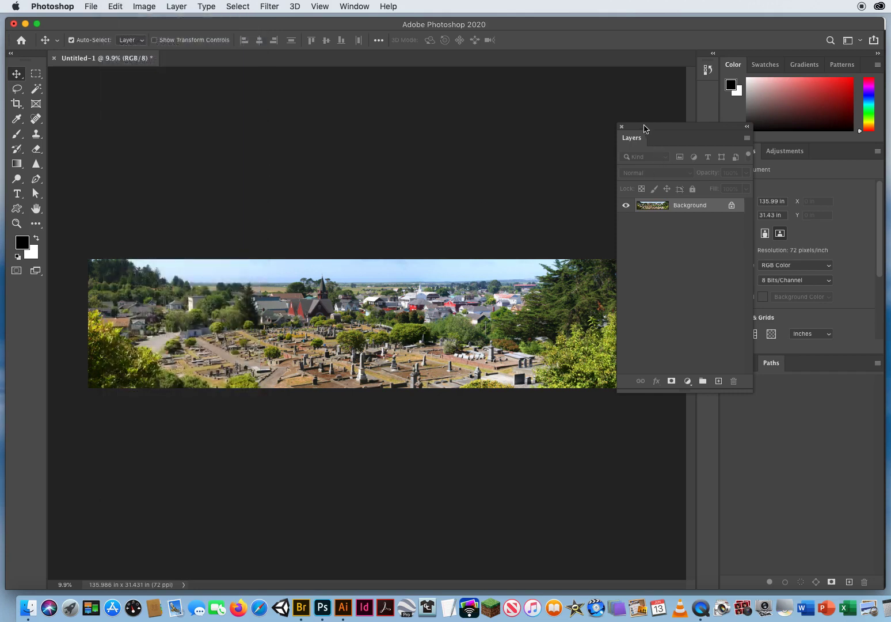
drag(643, 128, 676, 196)
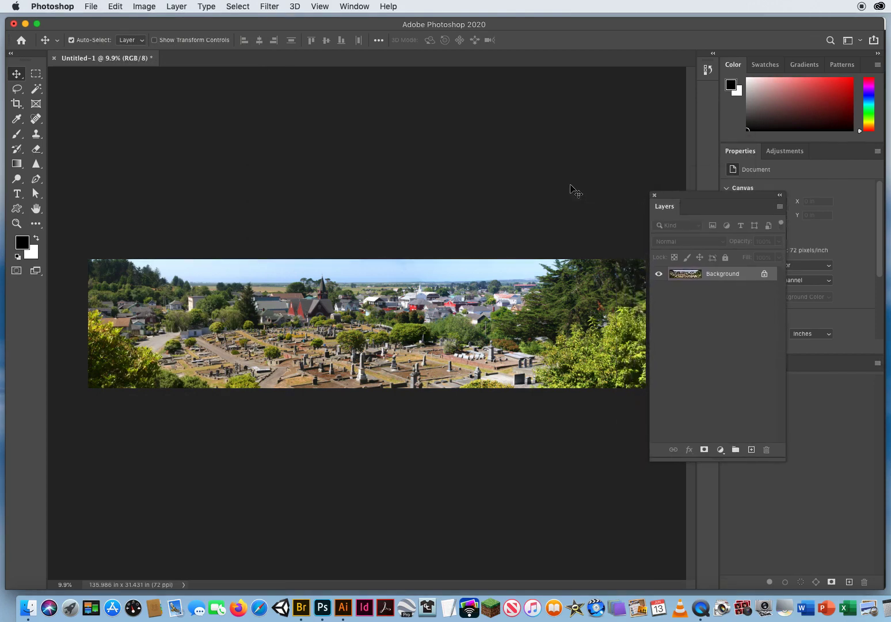